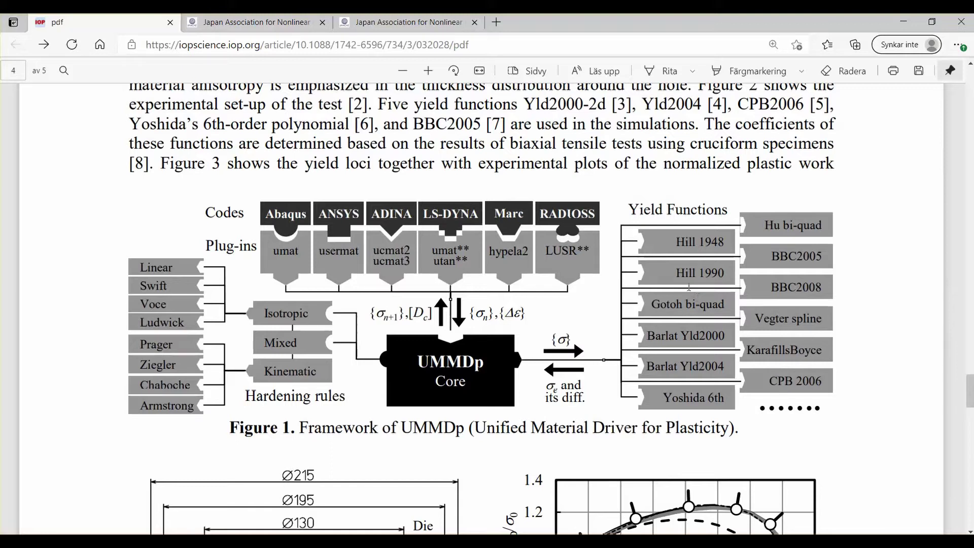
Step: Examine the UMMDp framework figure, the text describing it, and the title of the paper
{"action": "scroll", "coordinate": [697, 298], "scroll_direction": "down", "scroll_amount": 1}
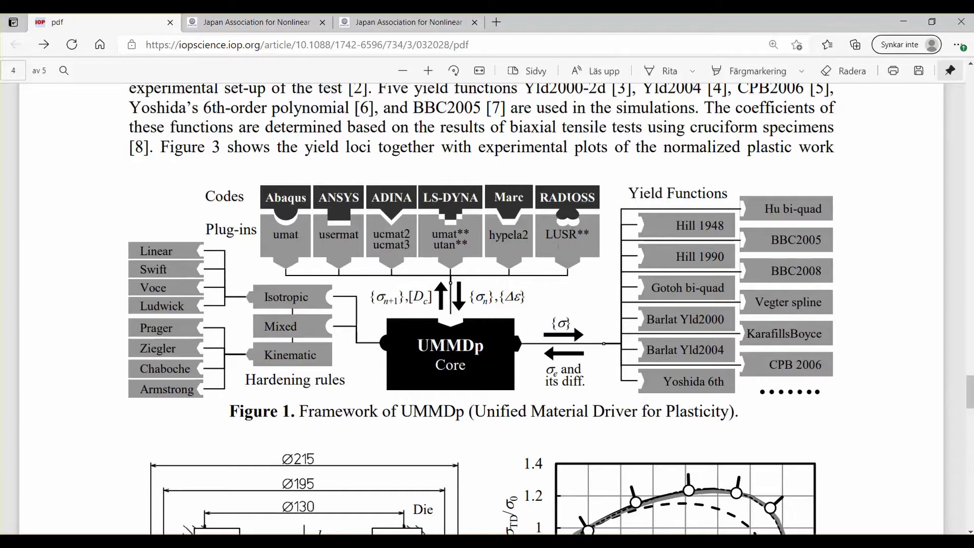
{"action": "scroll", "coordinate": [565, 291], "scroll_direction": "up", "scroll_amount": 15}
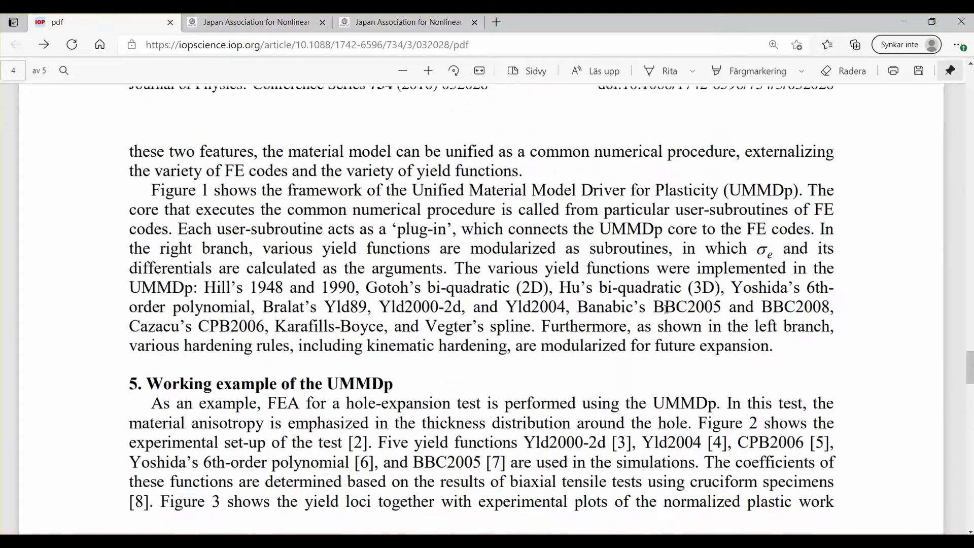
{"action": "scroll", "coordinate": [634, 273], "scroll_direction": "up", "scroll_amount": 20}
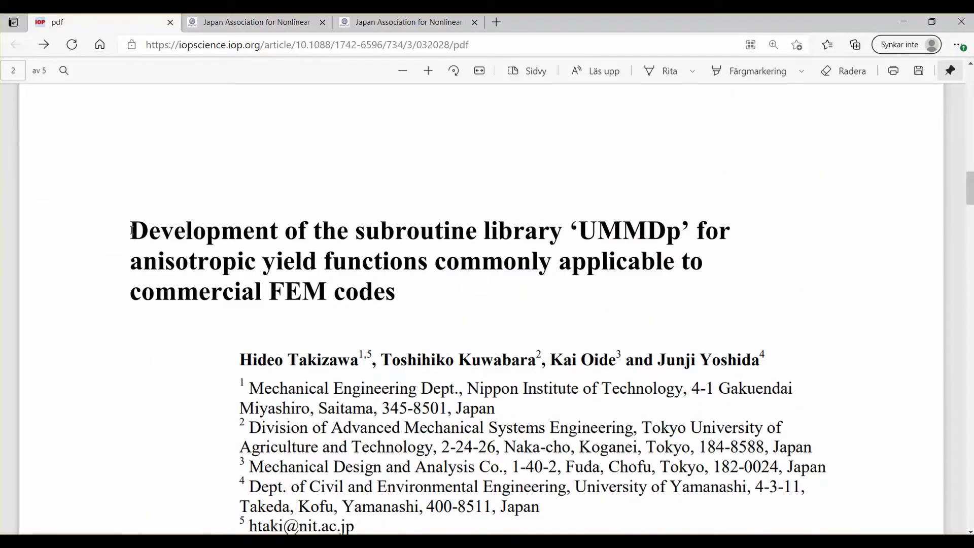
{"action": "left_click_drag", "start_coordinate": [131, 230], "coordinate": [411, 297]}
Step: Switch to the Notepad command notes, and bring up the UMMDp folder in File Explorer placed below the notes' text
{"action": "key", "text": "alt+Tab"}
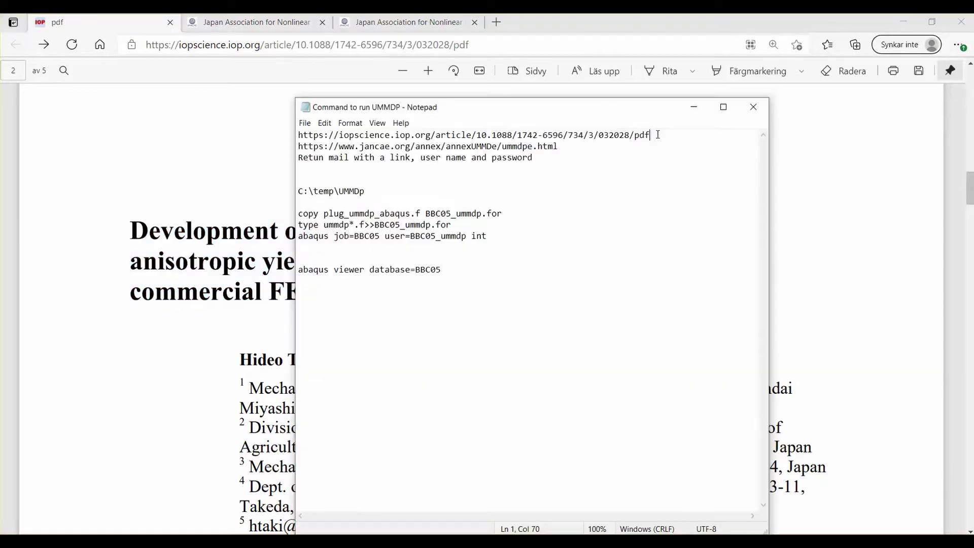
{"action": "left_click_drag", "start_coordinate": [658, 135], "coordinate": [298, 134]}
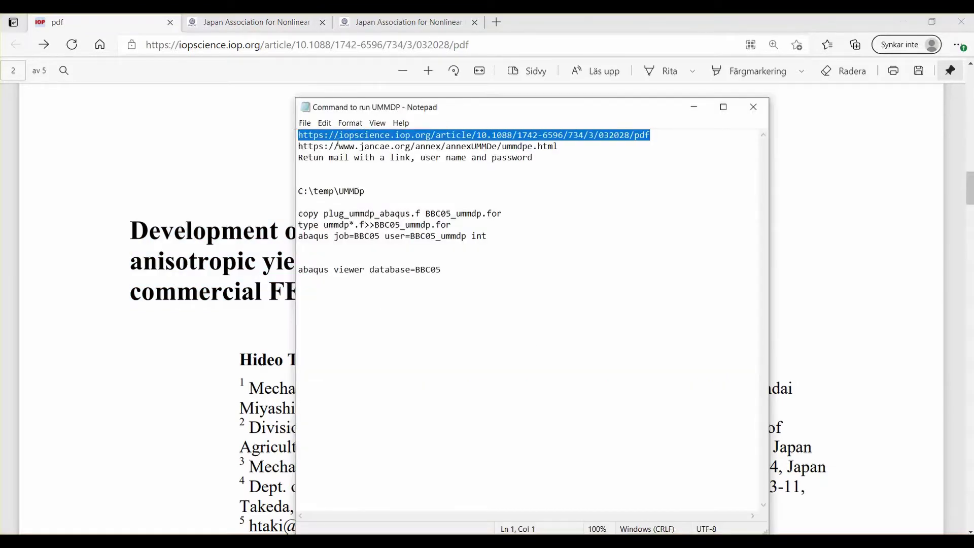
{"action": "left_click", "coordinate": [563, 158]}
{"action": "key", "text": "alt+Tab"}
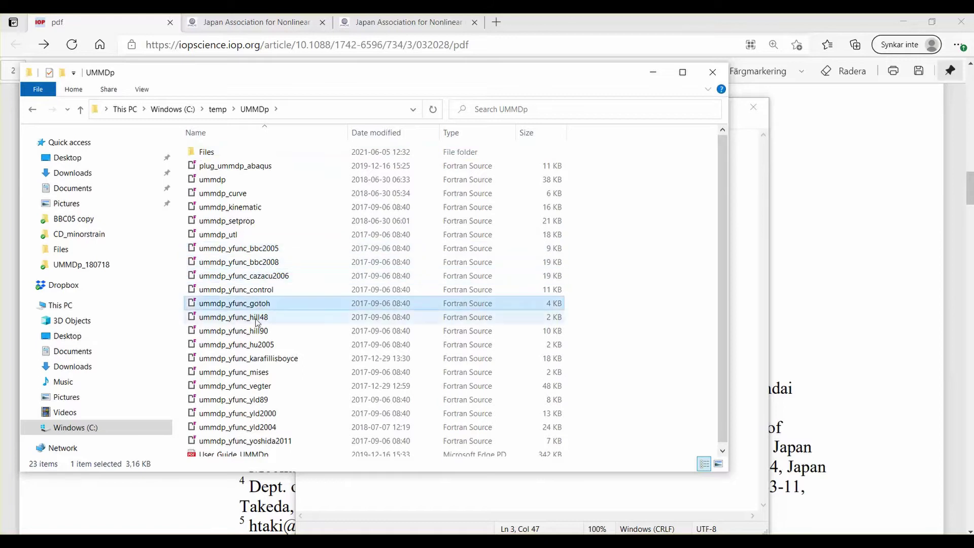
{"action": "left_click_drag", "start_coordinate": [228, 73], "coordinate": [384, 121]}
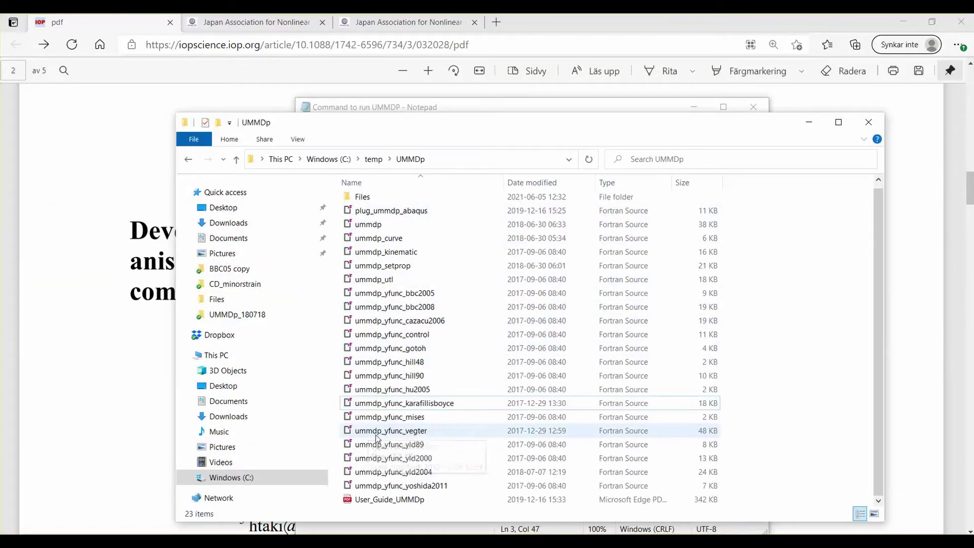
{"action": "left_click_drag", "start_coordinate": [480, 122], "coordinate": [566, 302]}
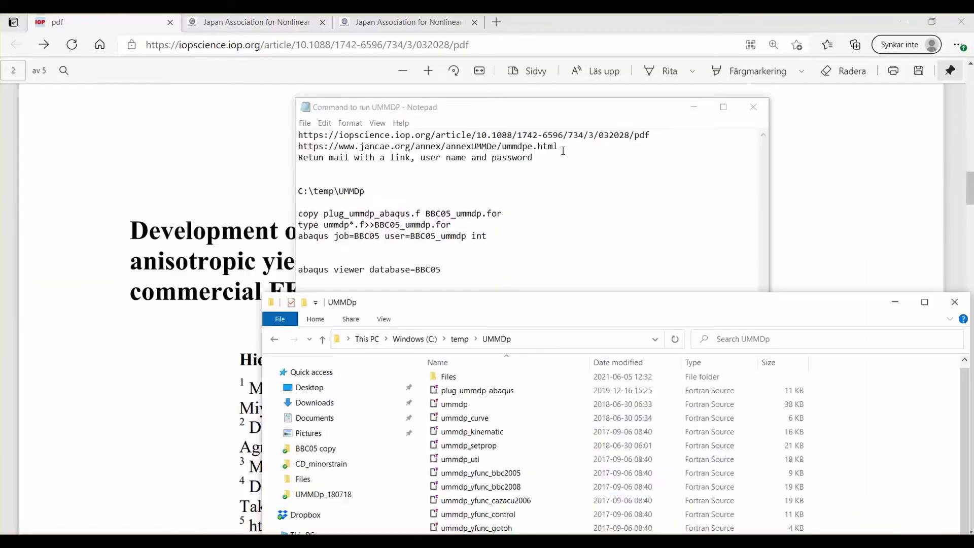
Step: Review the links and run commands in the Notepad notes, including the jancae.org registration link
{"action": "left_click_drag", "start_coordinate": [562, 146], "coordinate": [300, 147]}
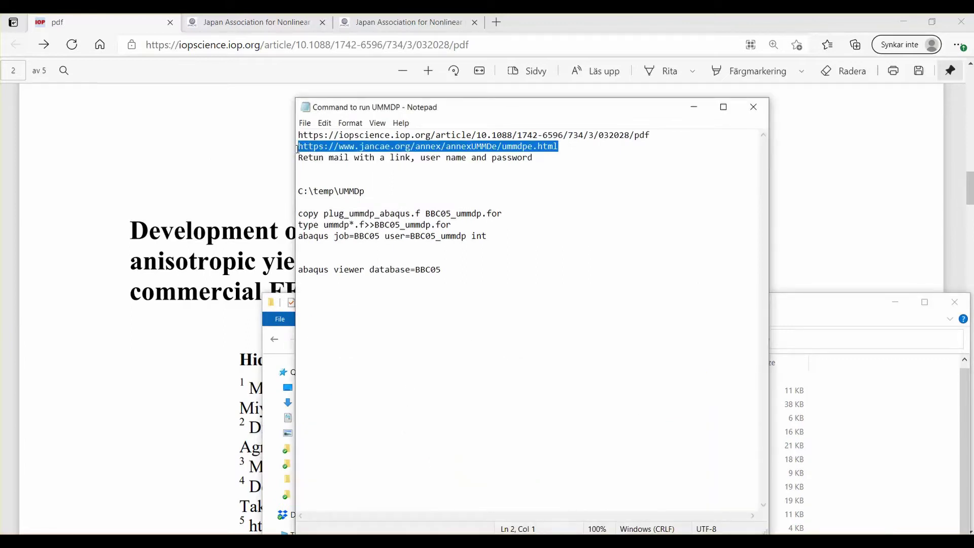
{"action": "left_click", "coordinate": [437, 179]}
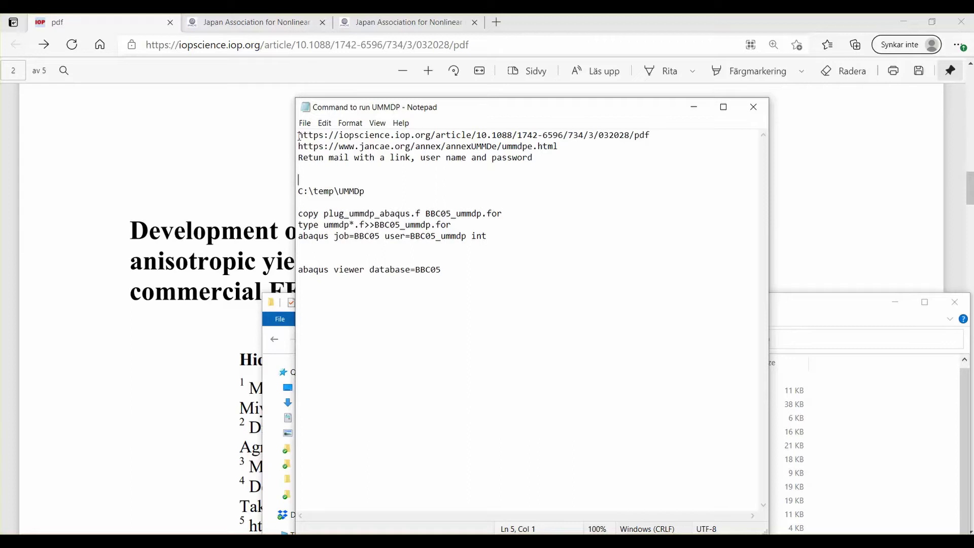
{"action": "left_click_drag", "start_coordinate": [299, 135], "coordinate": [450, 272]}
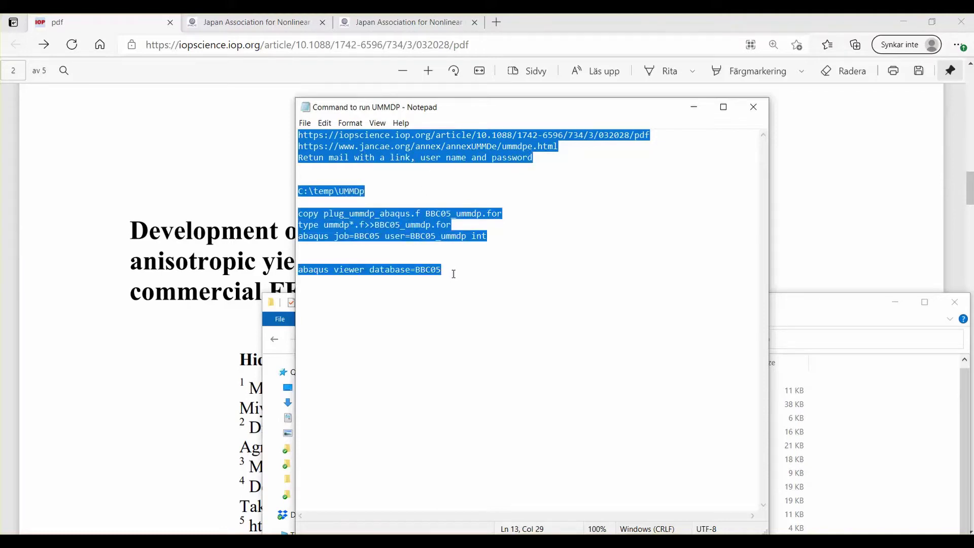
{"action": "left_click_drag", "start_coordinate": [559, 146], "coordinate": [299, 147]}
Step: Switch to the browser's UMMDp registration page and check its web address
{"action": "left_click", "coordinate": [254, 22]}
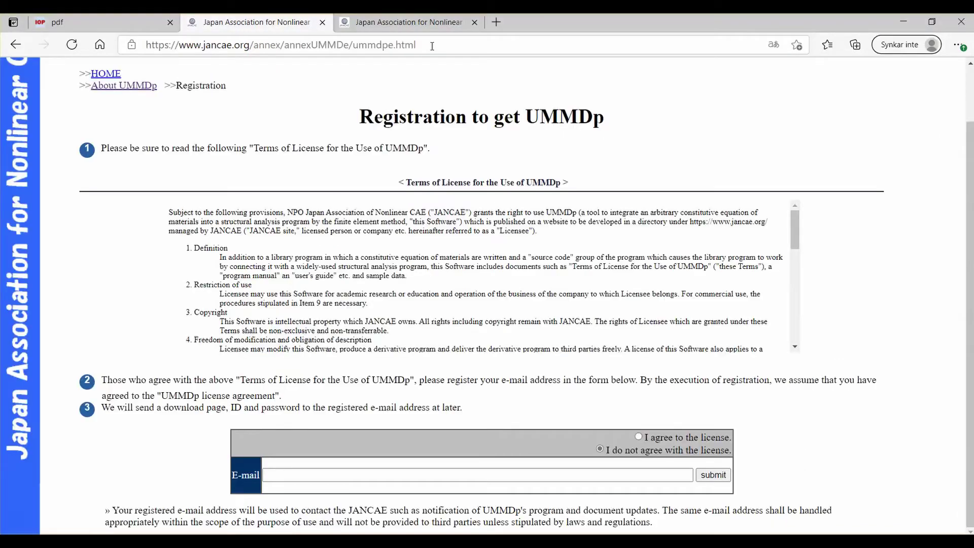
{"action": "left_click_drag", "start_coordinate": [435, 46], "coordinate": [145, 46]}
{"action": "left_click", "coordinate": [263, 91]}
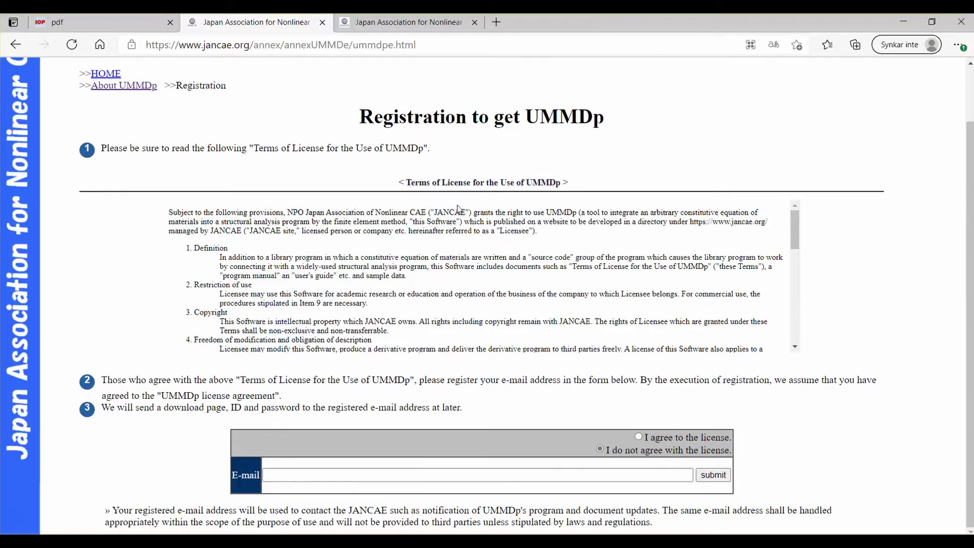
Step: Read through the UMMDp license terms and choose "I agree to the license." on the registration form
{"action": "scroll", "coordinate": [614, 213], "scroll_direction": "down", "scroll_amount": 2}
{"action": "left_click", "coordinate": [534, 479]}
{"action": "left_click", "coordinate": [320, 474]}
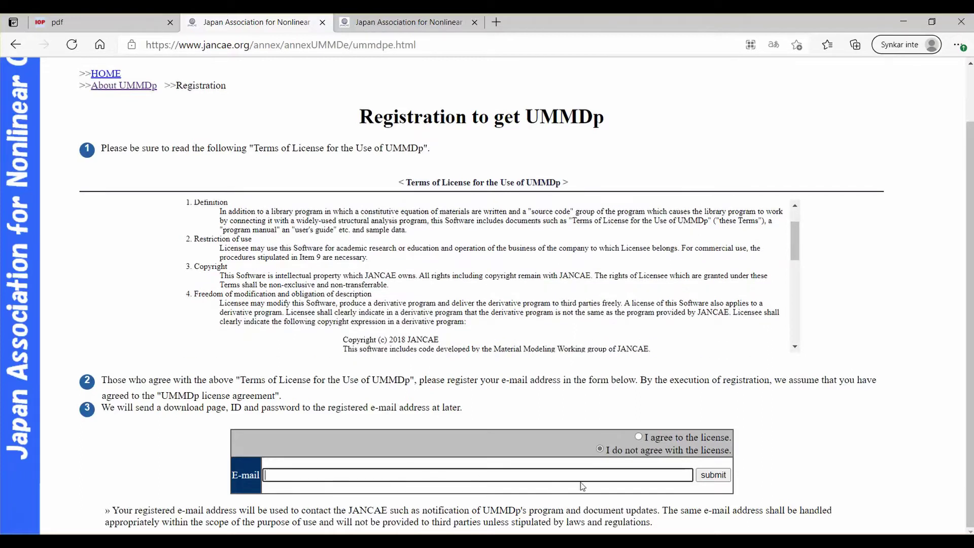
{"action": "left_click", "coordinate": [639, 436]}
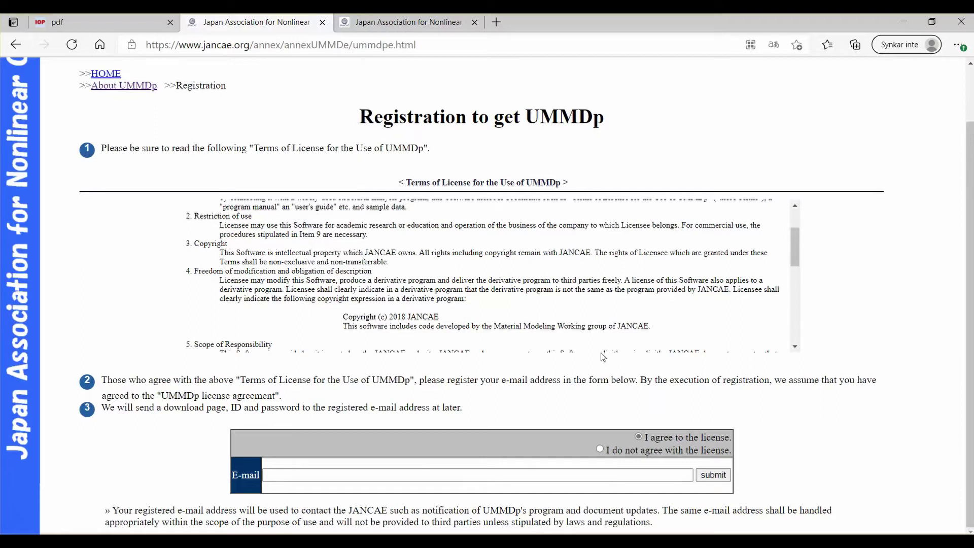
Step: Switch to Abaqus/CAE and open the definition of Material-1, moving its dialog over the model tree
{"action": "key", "text": "alt+Tab"}
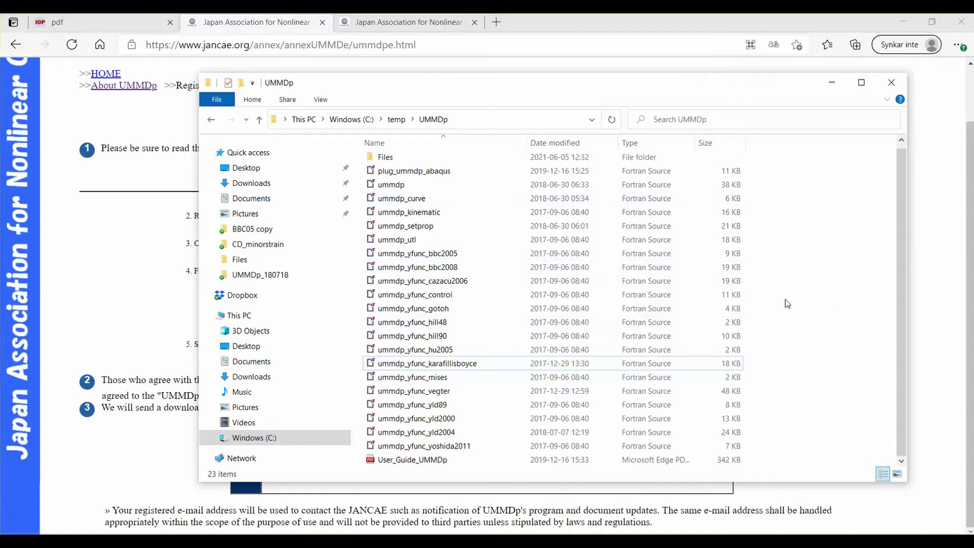
{"action": "key", "text": "alt+Tab"}
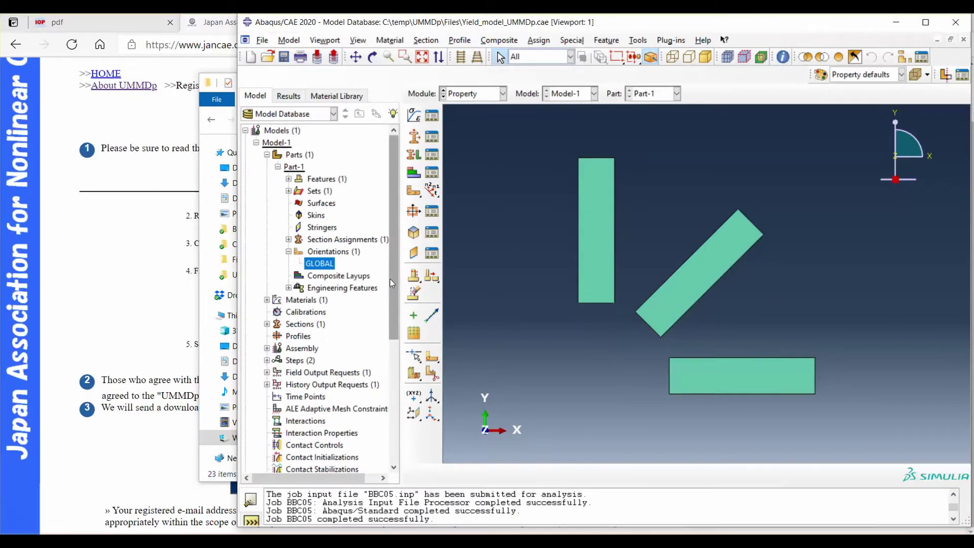
{"action": "left_click_drag", "start_coordinate": [393, 279], "coordinate": [394, 306]}
{"action": "left_click", "coordinate": [267, 253]}
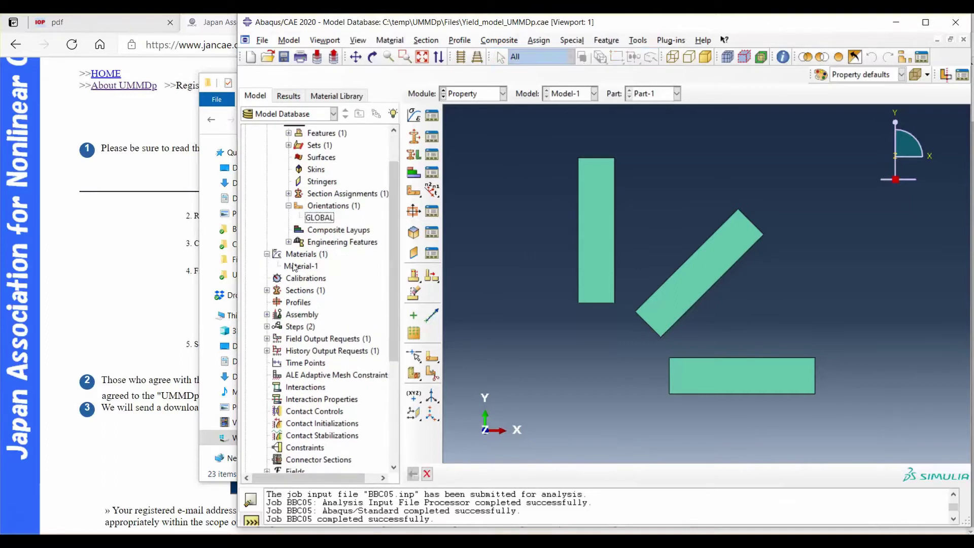
{"action": "double_click", "coordinate": [294, 267]}
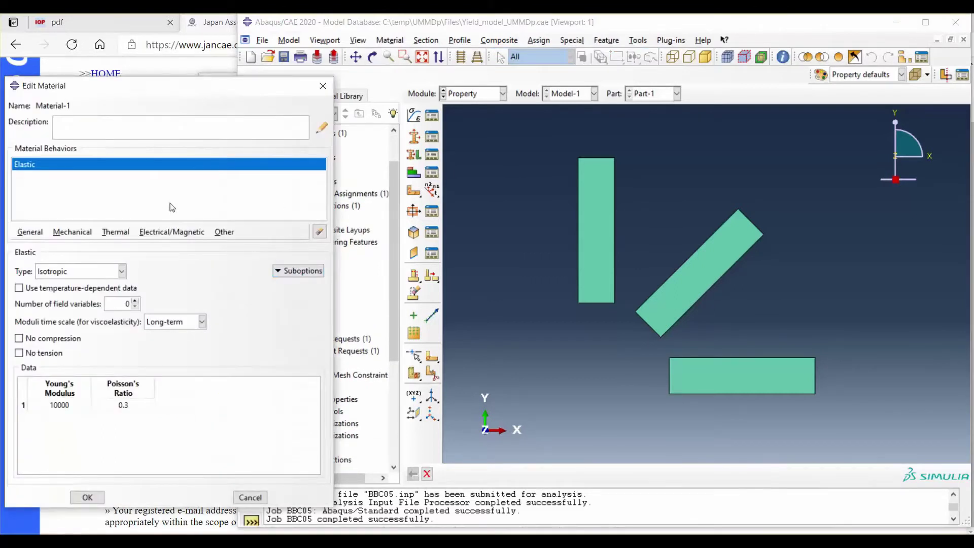
{"action": "left_click_drag", "start_coordinate": [142, 89], "coordinate": [361, 79]}
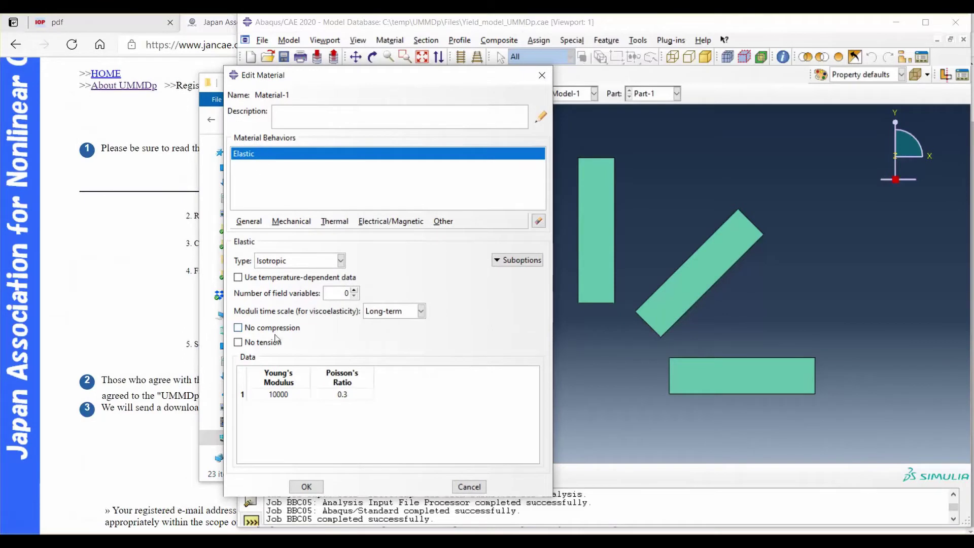
Step: Check the Young's modulus in Material-1's elastic data and accept the material definition as it is
{"action": "left_click", "coordinate": [287, 396]}
{"action": "left_click", "coordinate": [287, 396]}
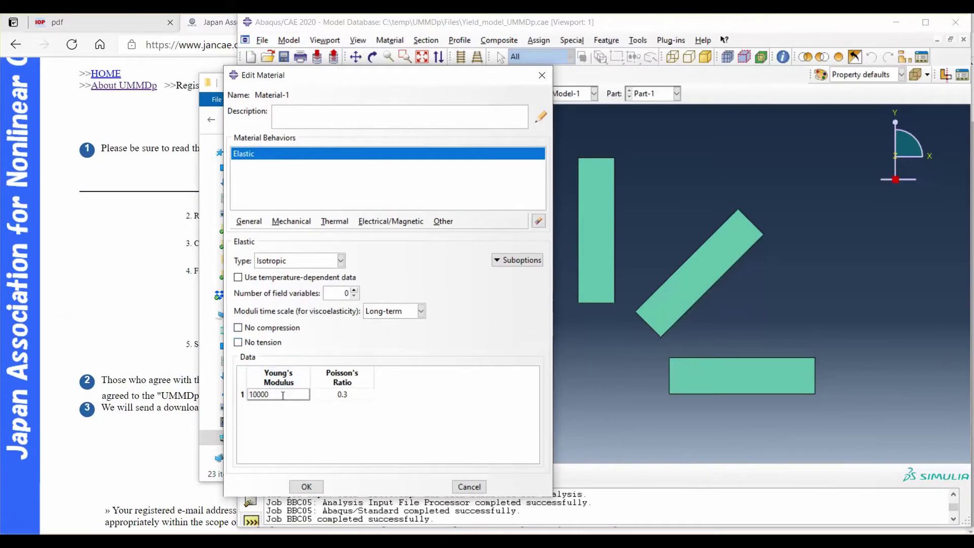
{"action": "left_click_drag", "start_coordinate": [260, 396], "coordinate": [279, 398]}
{"action": "key", "text": "Tab"}
{"action": "left_click", "coordinate": [303, 397]}
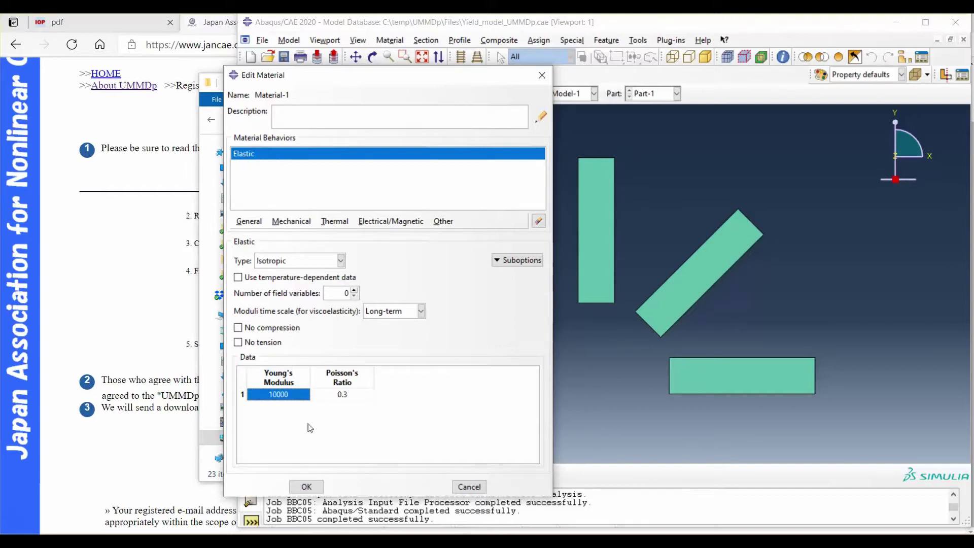
{"action": "left_click", "coordinate": [307, 487]}
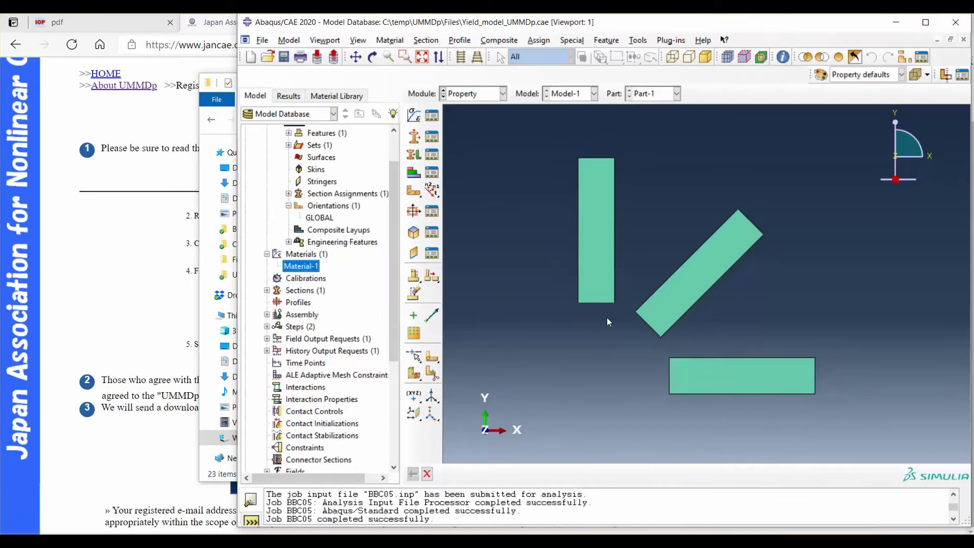
{"action": "scroll", "coordinate": [305, 203], "scroll_direction": "up", "scroll_amount": 3}
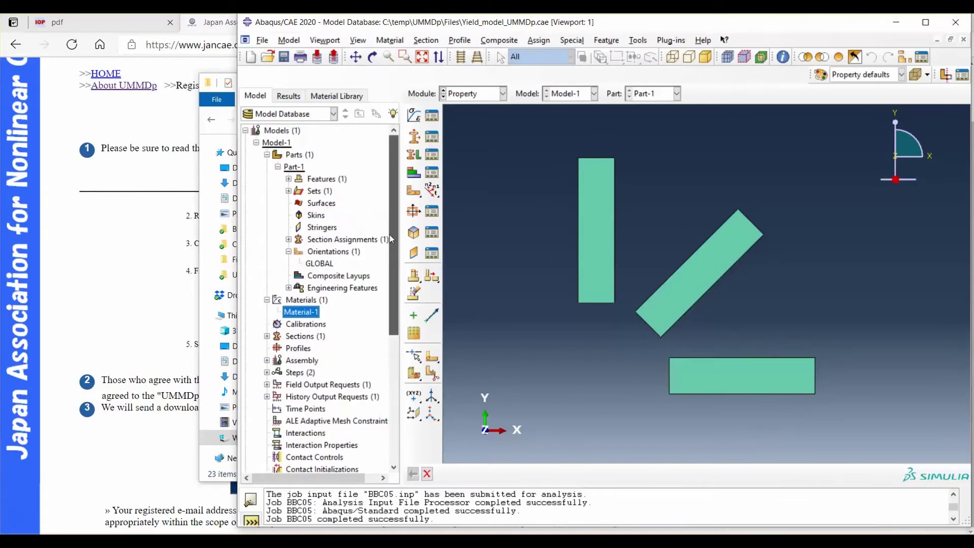
{"action": "double_click", "coordinate": [328, 252]}
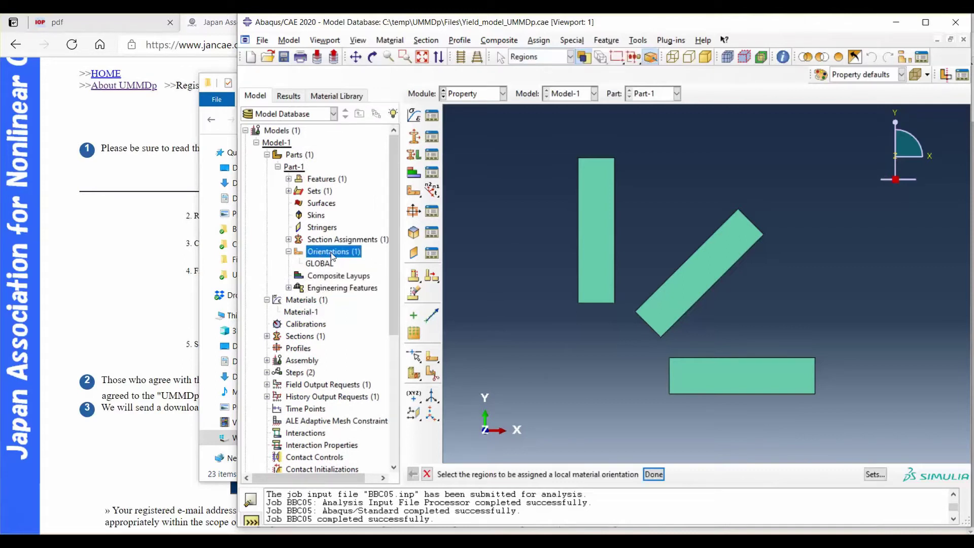
{"action": "left_click_drag", "start_coordinate": [518, 152], "coordinate": [879, 416]}
{"action": "left_click", "coordinate": [654, 474]}
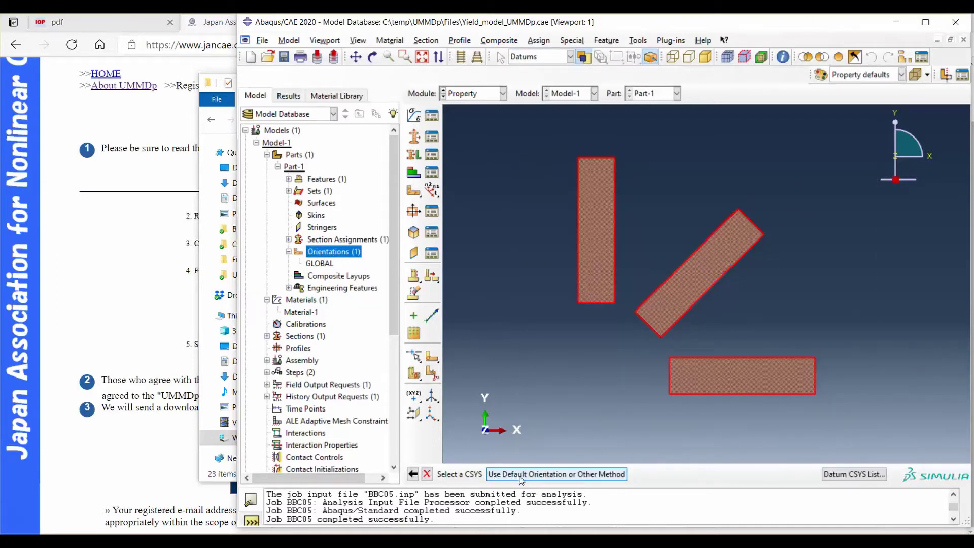
{"action": "left_click", "coordinate": [426, 474]}
Step: Show the GLOBAL material orientation on the three strips and look through the model definitions down to the jobs
{"action": "left_click", "coordinate": [312, 265]}
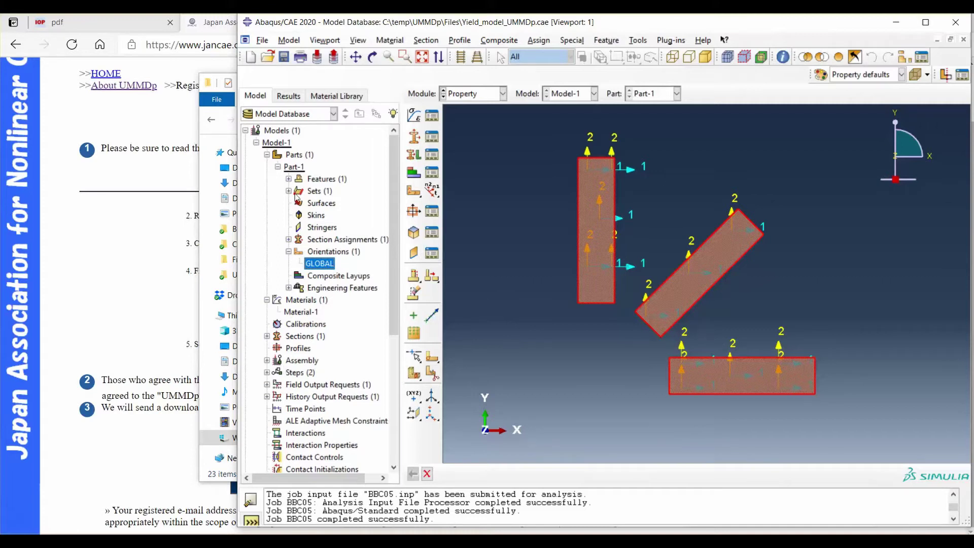
{"action": "mouse_move", "coordinate": [393, 242]}
{"action": "left_mouse_down"}
{"action": "mouse_move", "coordinate": [395, 345]}
{"action": "mouse_move", "coordinate": [395, 231]}
{"action": "left_mouse_up"}
{"action": "scroll", "coordinate": [292, 310], "scroll_direction": "down", "scroll_amount": 1}
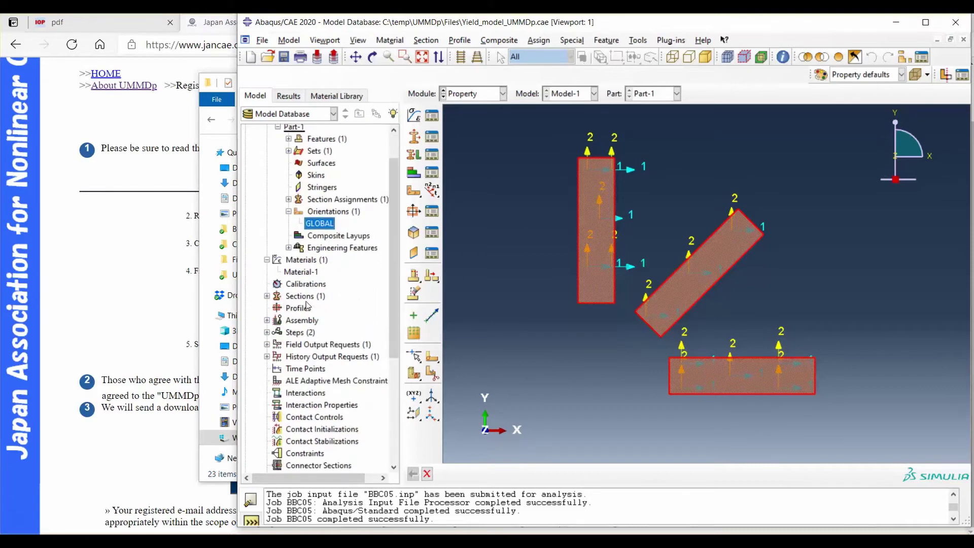
{"action": "scroll", "coordinate": [294, 324], "scroll_direction": "down", "scroll_amount": 2}
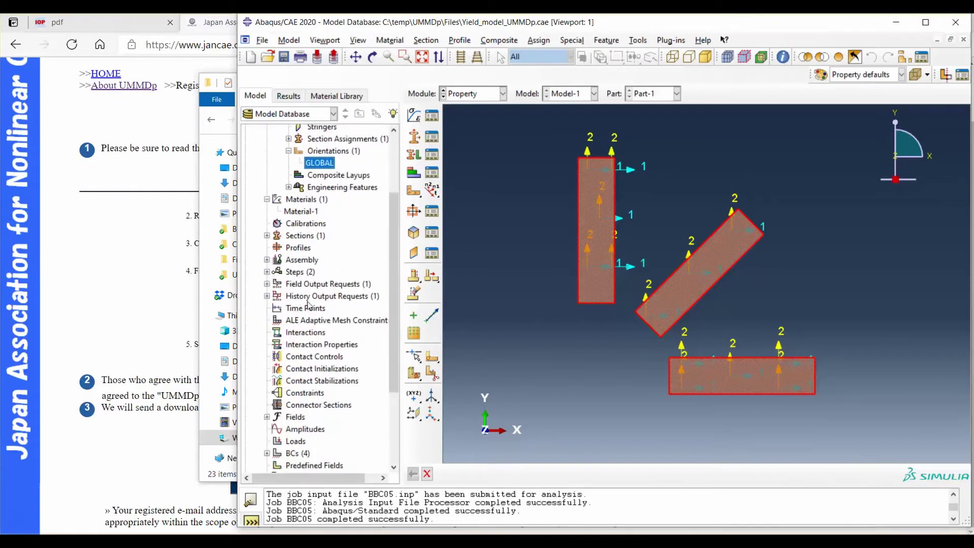
{"action": "scroll", "coordinate": [294, 323], "scroll_direction": "down", "scroll_amount": 3}
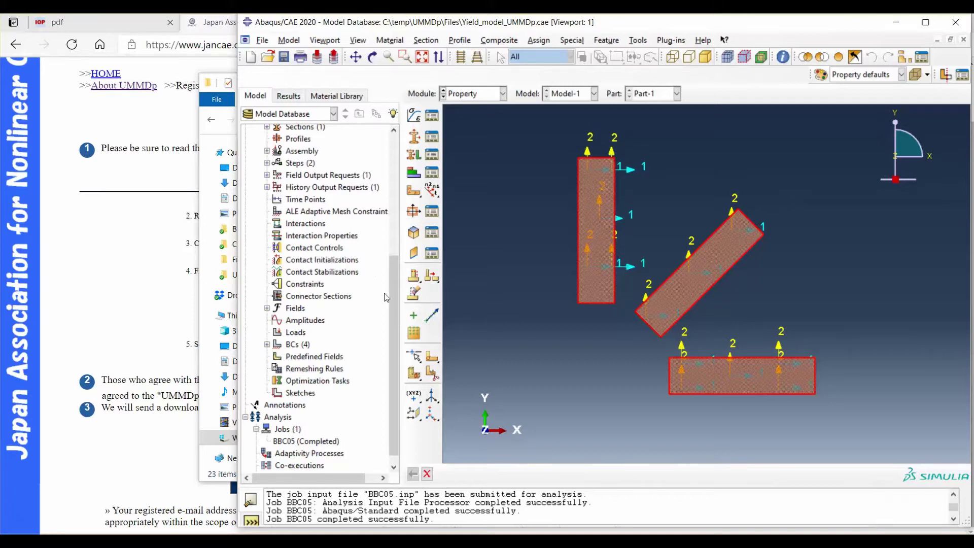
{"action": "scroll", "coordinate": [387, 298], "scroll_direction": "down", "scroll_amount": 1}
Step: Write the input file for job BBC05
{"action": "left_click", "coordinate": [325, 430]}
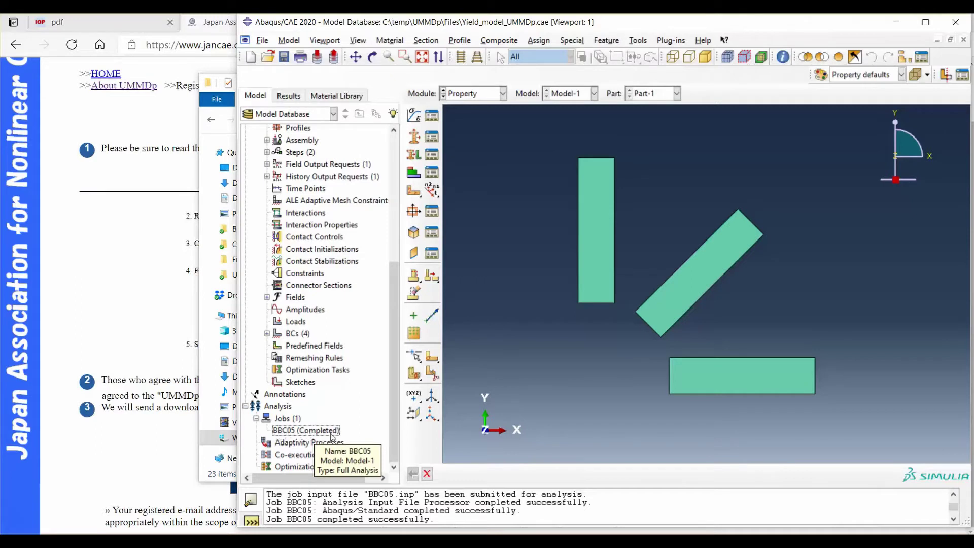
{"action": "left_click", "coordinate": [285, 433]}
{"action": "right_click", "coordinate": [290, 434]}
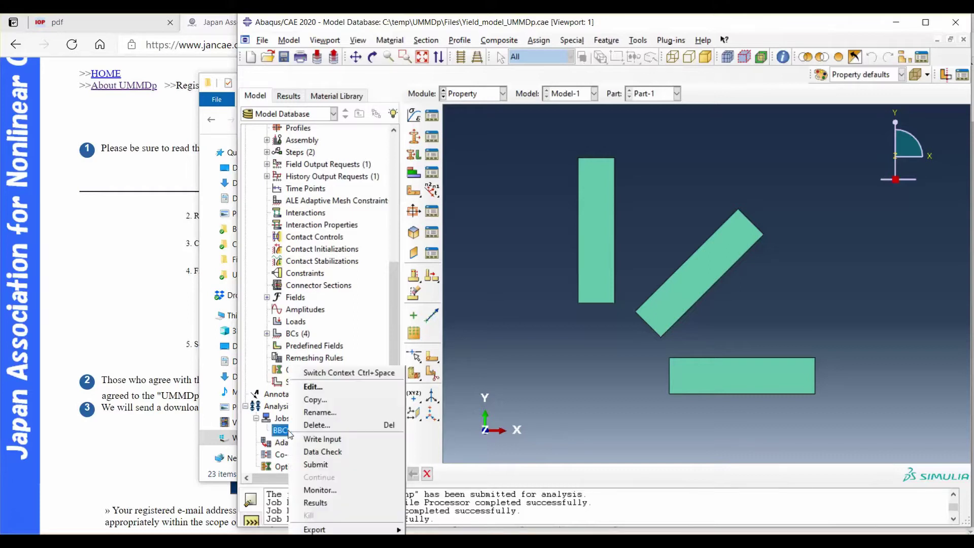
{"action": "left_click", "coordinate": [343, 440]}
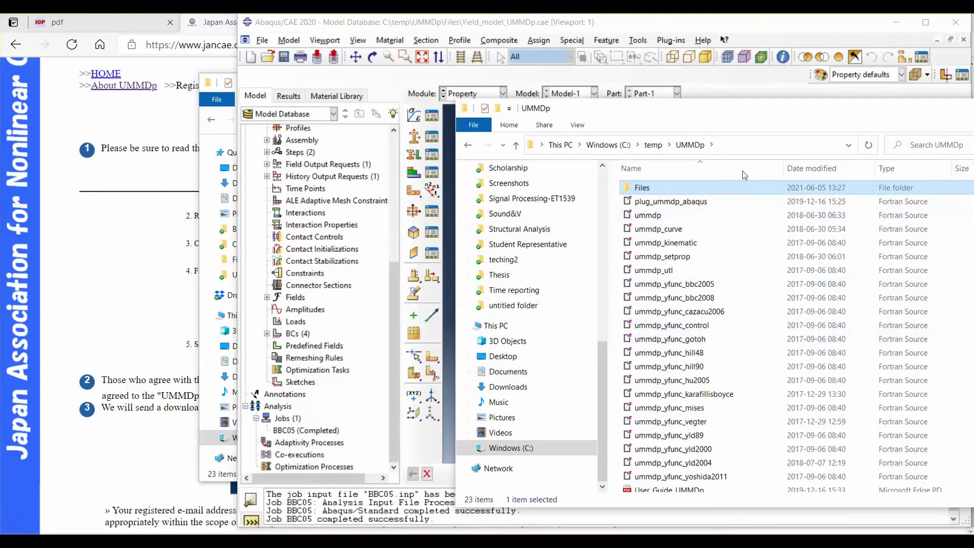
Step: Paste the BBC05 input file into the C:\temp\UMMDp folder
{"action": "left_click_drag", "start_coordinate": [690, 120], "coordinate": [448, 86]}
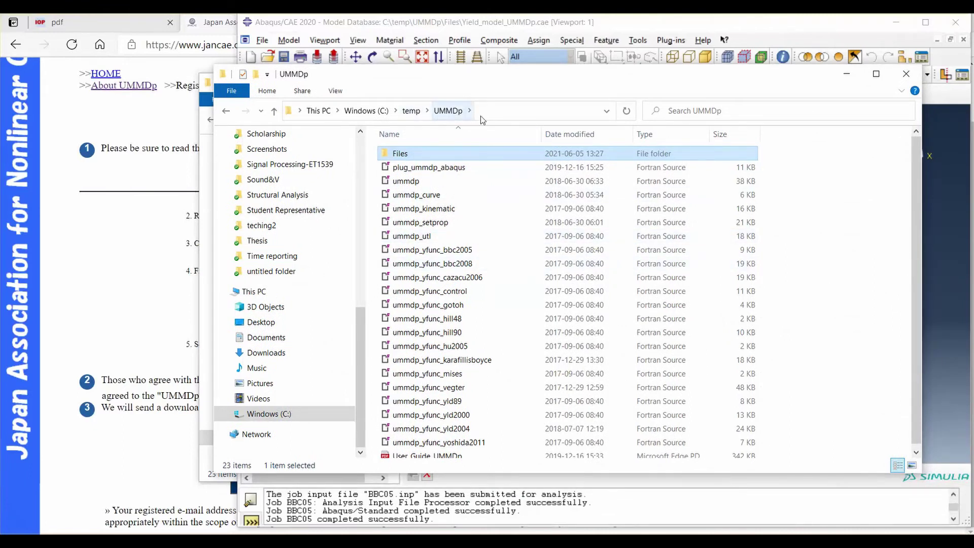
{"action": "left_click", "coordinate": [823, 253]}
{"action": "right_click", "coordinate": [824, 253]}
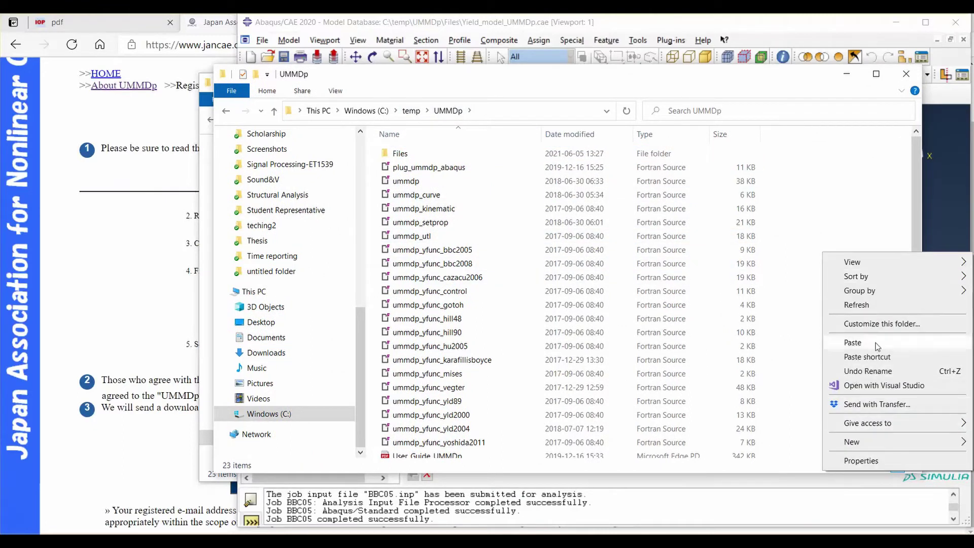
{"action": "left_click", "coordinate": [857, 342]}
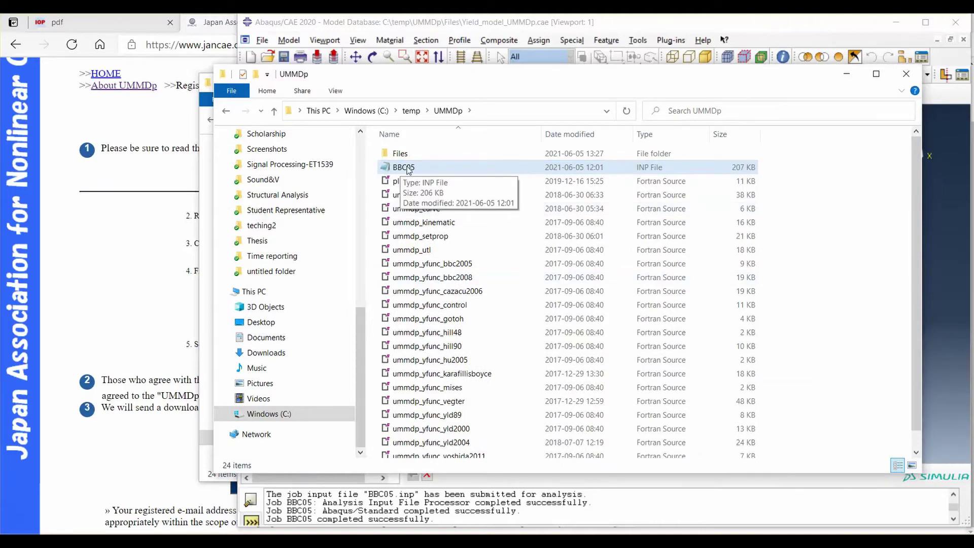
Step: Open the pasted BBC05 input file for editing and locate Material-1's elastic definition in the MATERIALS section
{"action": "double_click", "coordinate": [406, 168]}
{"action": "left_click_drag", "start_coordinate": [630, 84], "coordinate": [629, 438]}
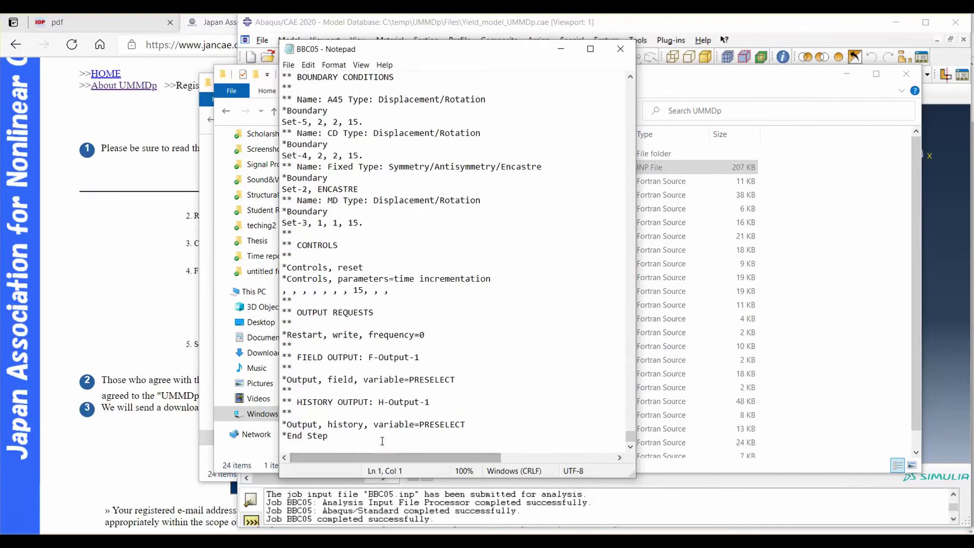
{"action": "scroll", "coordinate": [464, 295], "scroll_direction": "up", "scroll_amount": 1}
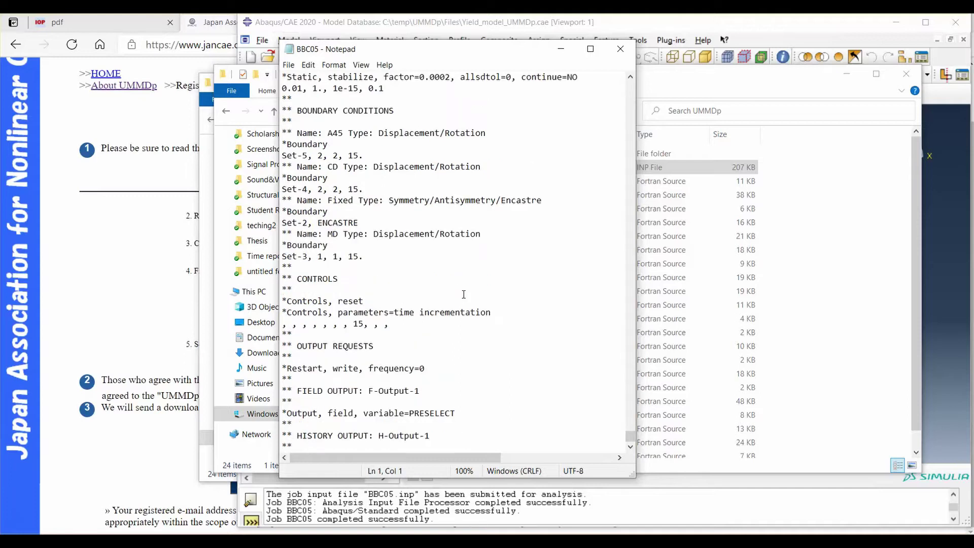
{"action": "scroll", "coordinate": [464, 294], "scroll_direction": "up", "scroll_amount": 5}
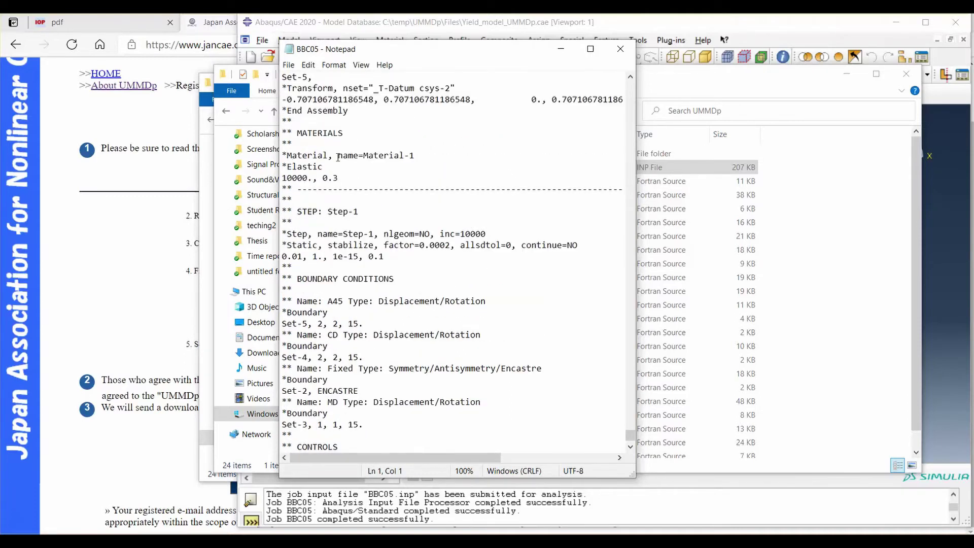
{"action": "left_click_drag", "start_coordinate": [415, 155], "coordinate": [274, 165]}
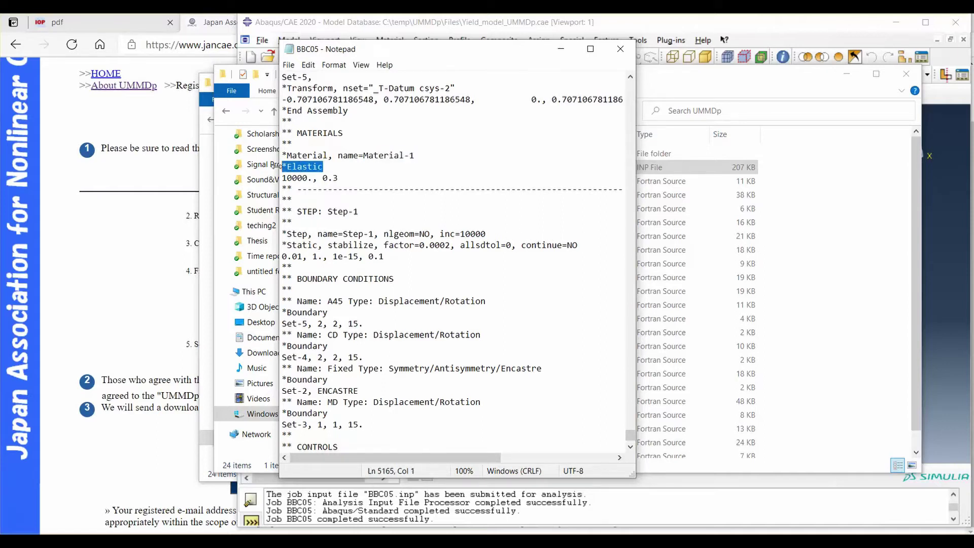
{"action": "left_click", "coordinate": [341, 179]}
Step: Examine which material the Solid Section line of Section-1 refers to, widening the window to show the full line
{"action": "scroll", "coordinate": [460, 220], "scroll_direction": "up", "scroll_amount": 7}
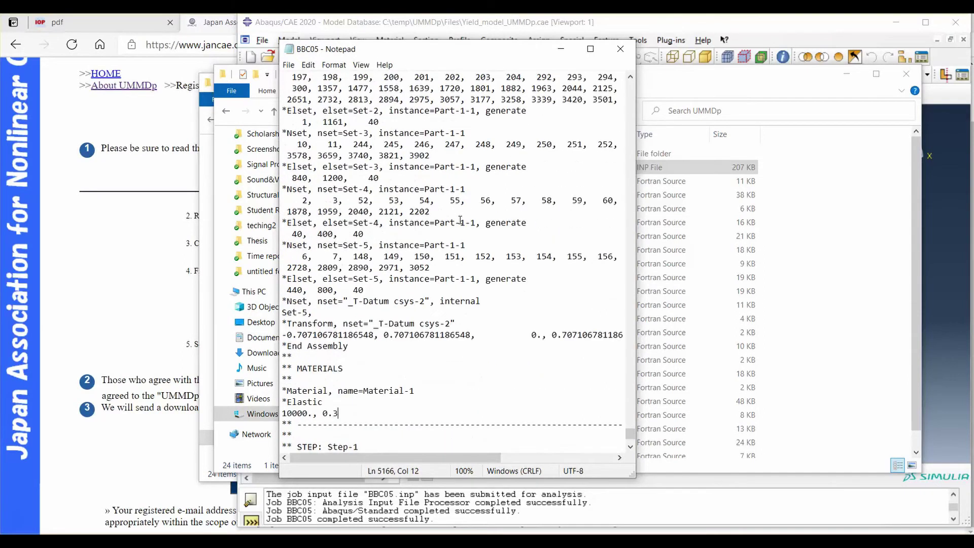
{"action": "scroll", "coordinate": [461, 220], "scroll_direction": "up", "scroll_amount": 4}
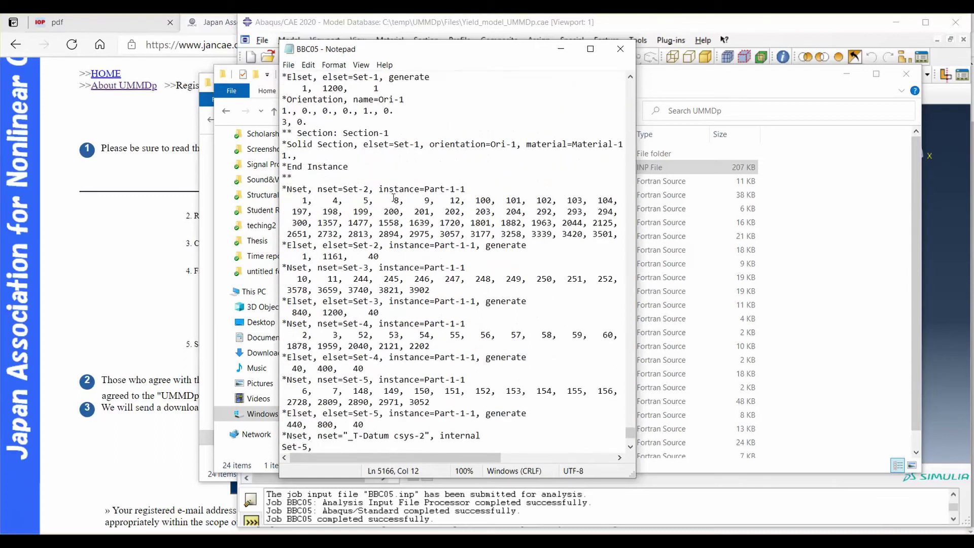
{"action": "scroll", "coordinate": [426, 203], "scroll_direction": "up", "scroll_amount": 2}
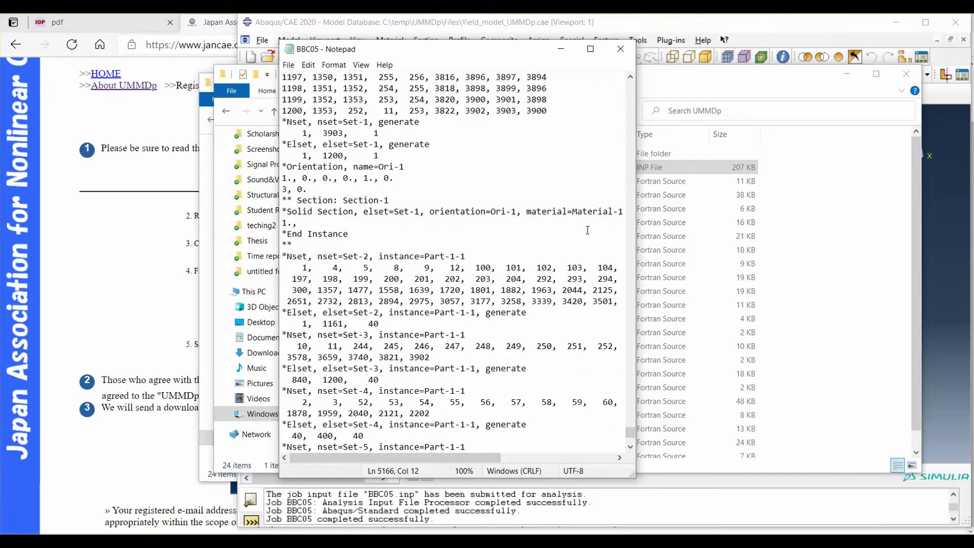
{"action": "left_click_drag", "start_coordinate": [636, 243], "coordinate": [697, 244]}
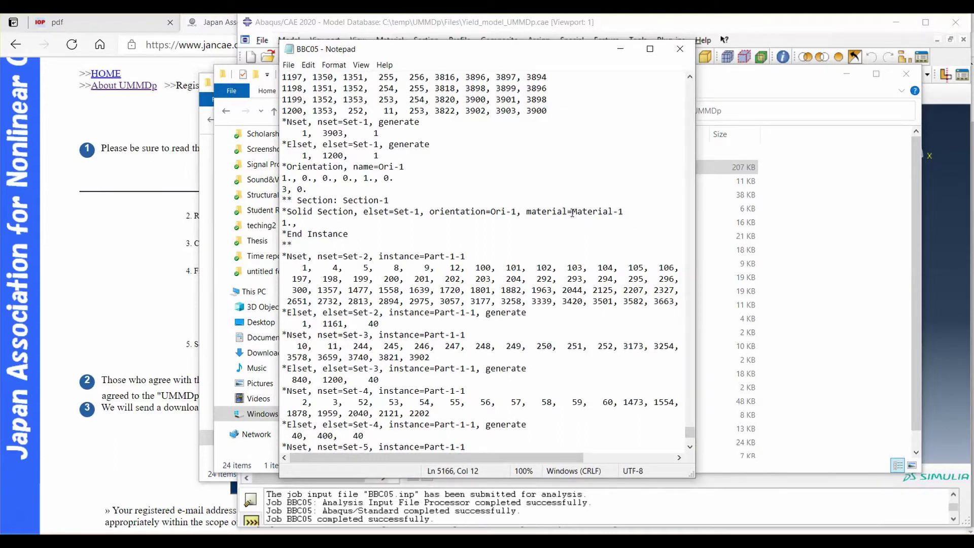
{"action": "left_click_drag", "start_coordinate": [573, 214], "coordinate": [628, 214]}
{"action": "left_click", "coordinate": [605, 223]}
{"action": "left_click_drag", "start_coordinate": [627, 213], "coordinate": [574, 212]}
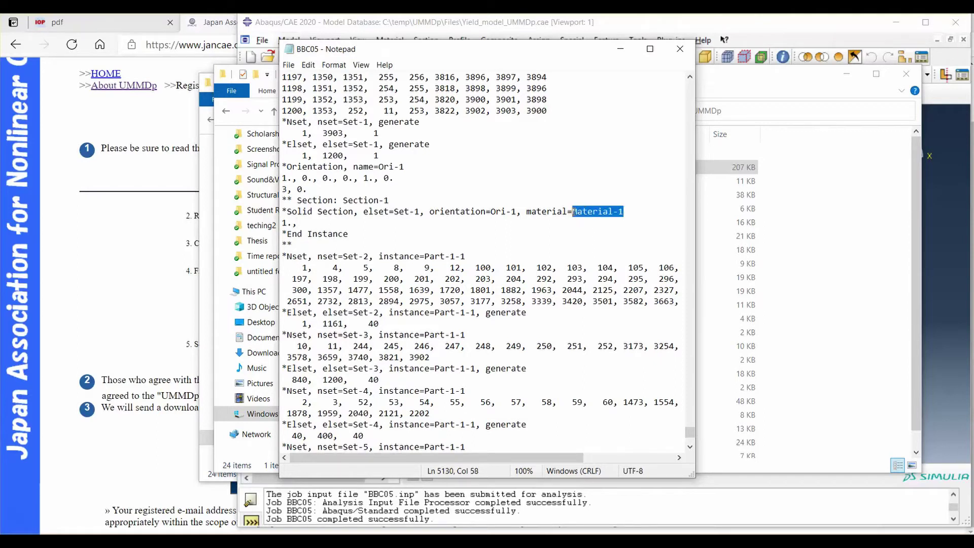
{"action": "left_click", "coordinate": [575, 223]}
Step: Return to the MATERIALS section and review the Elastic keyword and its data line under Material-1
{"action": "scroll", "coordinate": [477, 282], "scroll_direction": "down", "scroll_amount": 12}
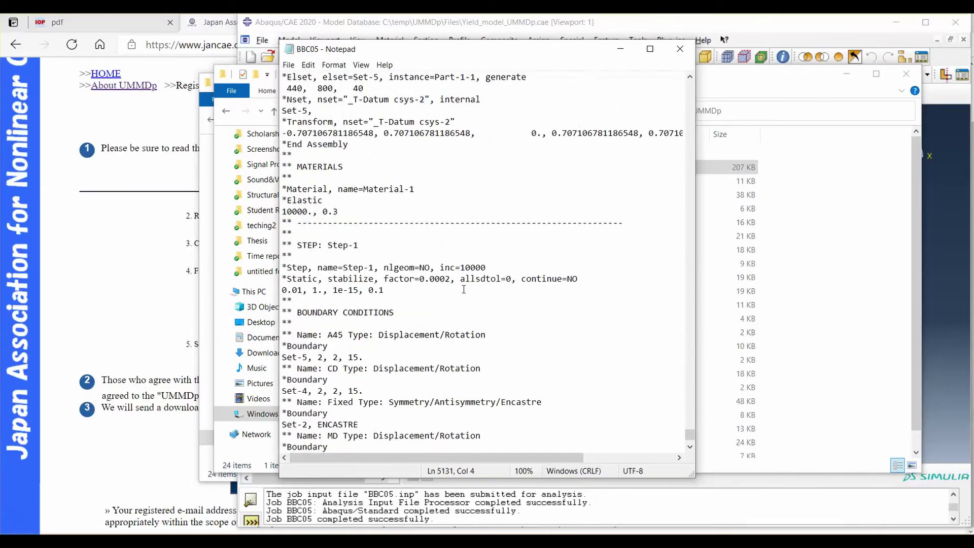
{"action": "scroll", "coordinate": [508, 276], "scroll_direction": "down", "scroll_amount": 3}
{"action": "scroll", "coordinate": [482, 283], "scroll_direction": "down", "scroll_amount": 3}
{"action": "scroll", "coordinate": [432, 244], "scroll_direction": "up", "scroll_amount": 5}
{"action": "left_click_drag", "start_coordinate": [413, 157], "coordinate": [283, 166]}
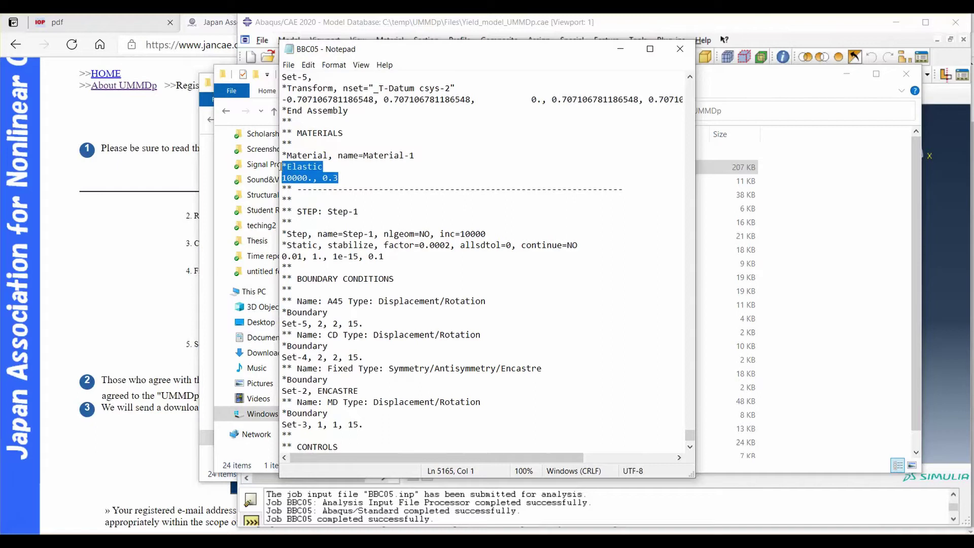
{"action": "left_click", "coordinate": [339, 178]}
{"action": "left_click_drag", "start_coordinate": [339, 178], "coordinate": [280, 177]}
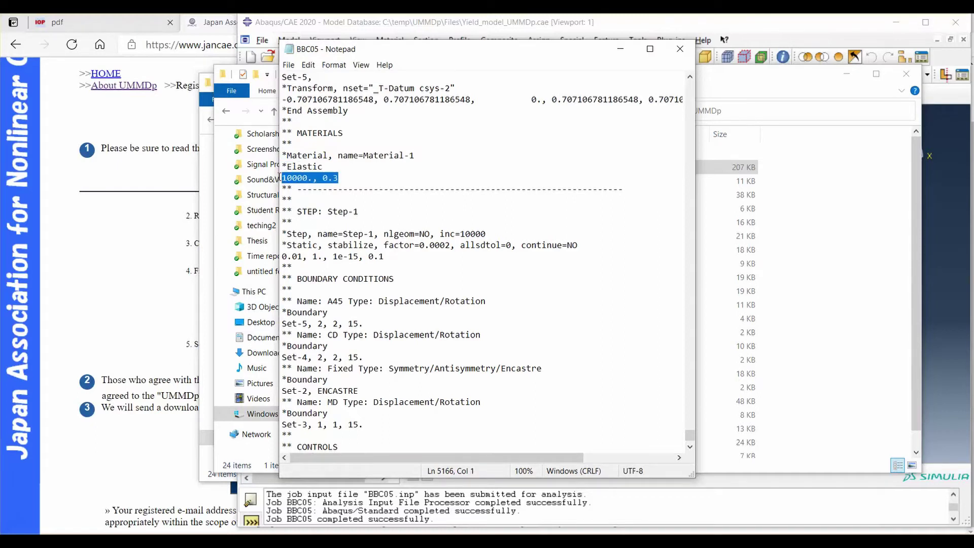
{"action": "left_click", "coordinate": [351, 176]}
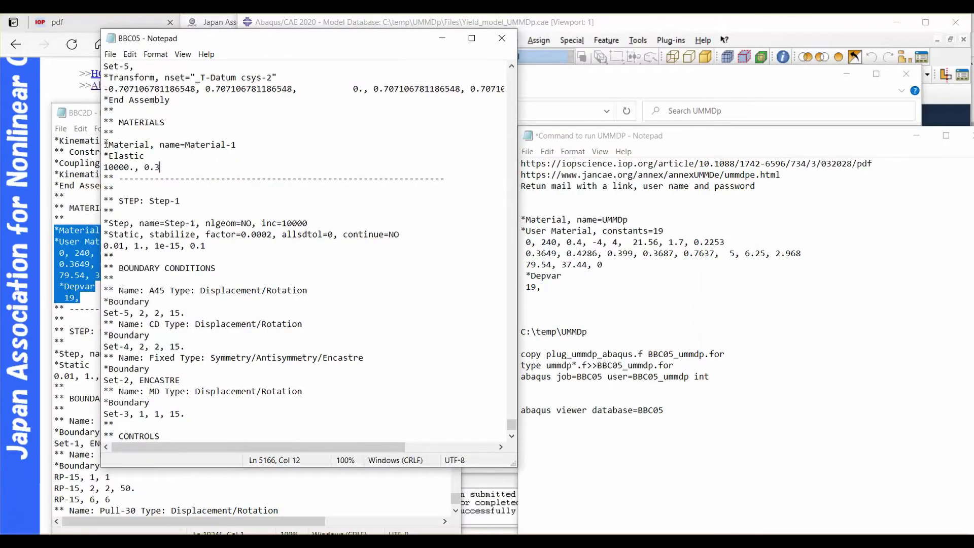
Step: Compare the Material-1 definition in BBC05 with the UMMDp material block in the command notes
{"action": "left_click_drag", "start_coordinate": [103, 144], "coordinate": [205, 164]}
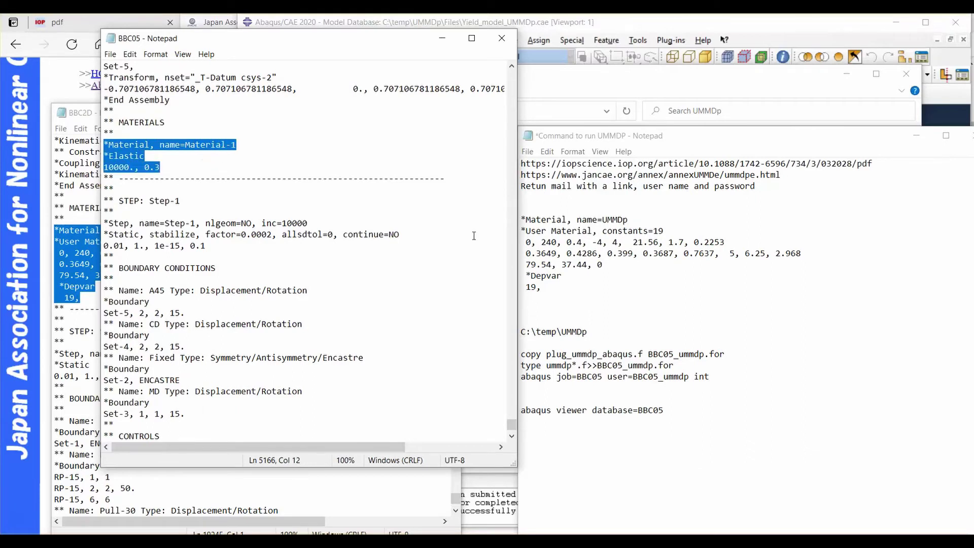
{"action": "left_click", "coordinate": [595, 285]}
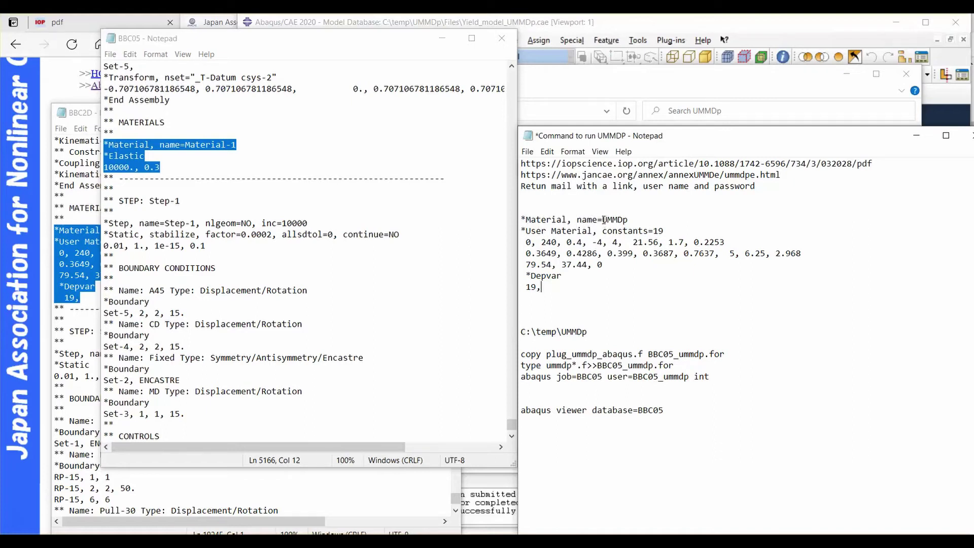
{"action": "left_click_drag", "start_coordinate": [604, 219], "coordinate": [638, 218]}
{"action": "left_click", "coordinate": [125, 155]}
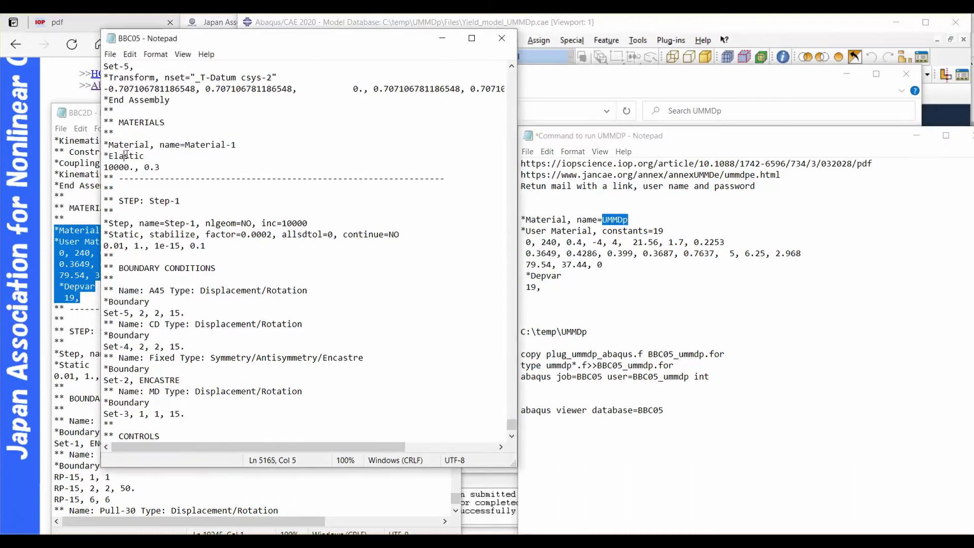
{"action": "left_click_drag", "start_coordinate": [109, 146], "coordinate": [150, 167]}
{"action": "left_click_drag", "start_coordinate": [563, 287], "coordinate": [518, 222]}
{"action": "key", "text": "Right"}
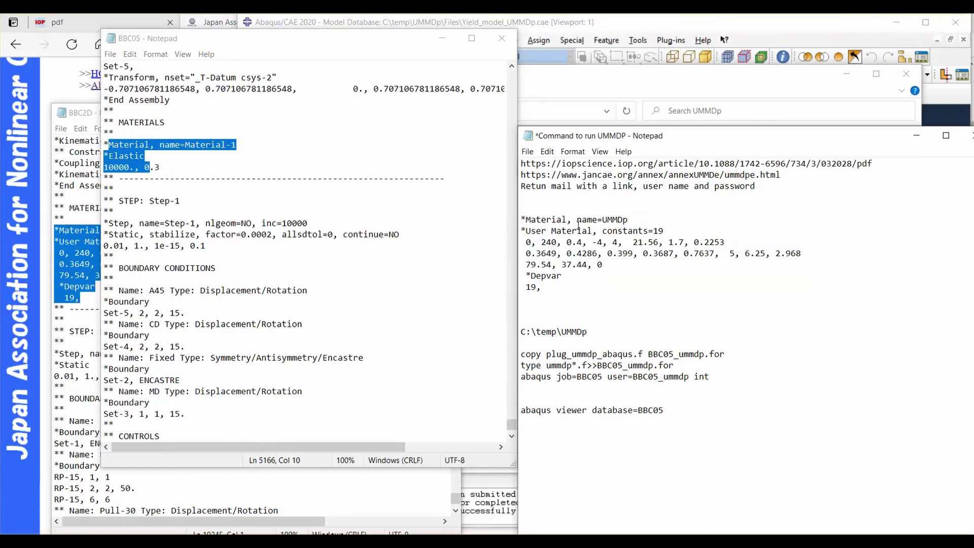
Step: Examine the material name and the number of user material constants in the notes' UMMDp block
{"action": "left_click_drag", "start_coordinate": [603, 219], "coordinate": [631, 219]}
{"action": "left_click", "coordinate": [527, 231]}
{"action": "left_click_drag", "start_coordinate": [603, 232], "coordinate": [670, 232]}
{"action": "left_click", "coordinate": [619, 274]}
Step: Go through the user material constants and how they are split over data lines in the notes' UMMDp block
{"action": "mouse_move", "coordinate": [526, 242]}
{"action": "left_mouse_down"}
{"action": "mouse_move", "coordinate": [585, 242]}
{"action": "mouse_move", "coordinate": [525, 244]}
{"action": "left_mouse_up"}
{"action": "left_click_drag", "start_coordinate": [593, 242], "coordinate": [604, 242]}
{"action": "mouse_move", "coordinate": [613, 242]}
{"action": "left_mouse_down"}
{"action": "mouse_move", "coordinate": [725, 243]}
{"action": "mouse_move", "coordinate": [546, 253]}
{"action": "mouse_move", "coordinate": [607, 253]}
{"action": "left_mouse_up"}
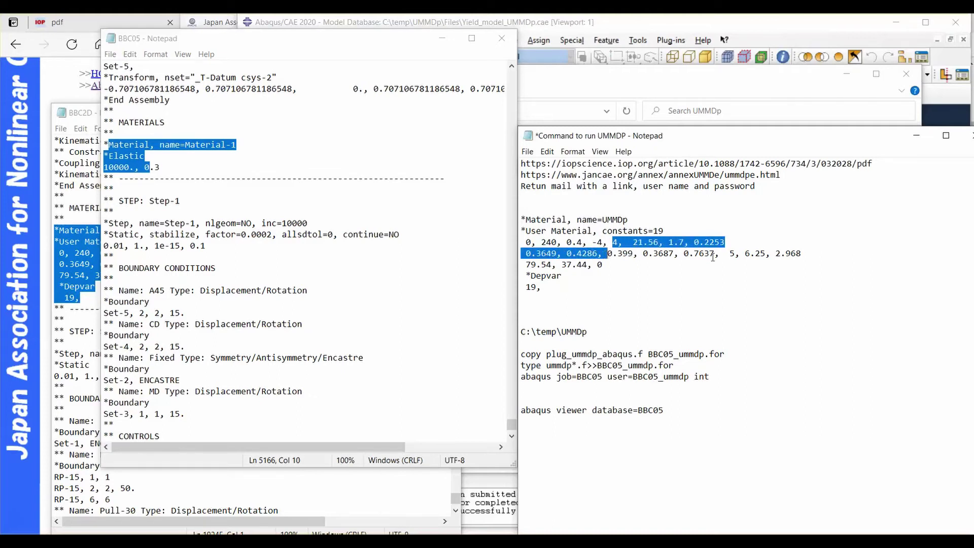
{"action": "left_click_drag", "start_coordinate": [713, 257], "coordinate": [609, 243]}
{"action": "left_click", "coordinate": [724, 273]}
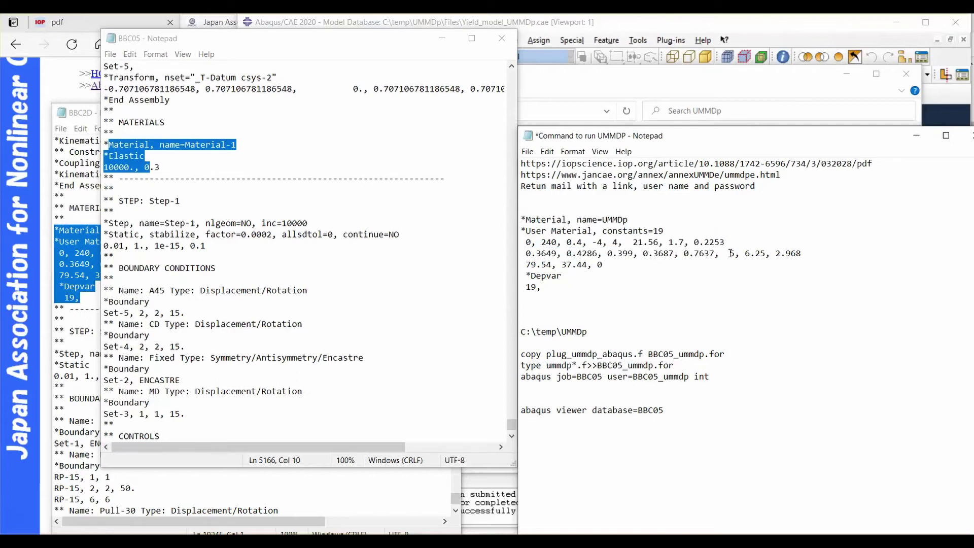
{"action": "left_click_drag", "start_coordinate": [731, 254], "coordinate": [516, 245]}
{"action": "left_click", "coordinate": [602, 264]}
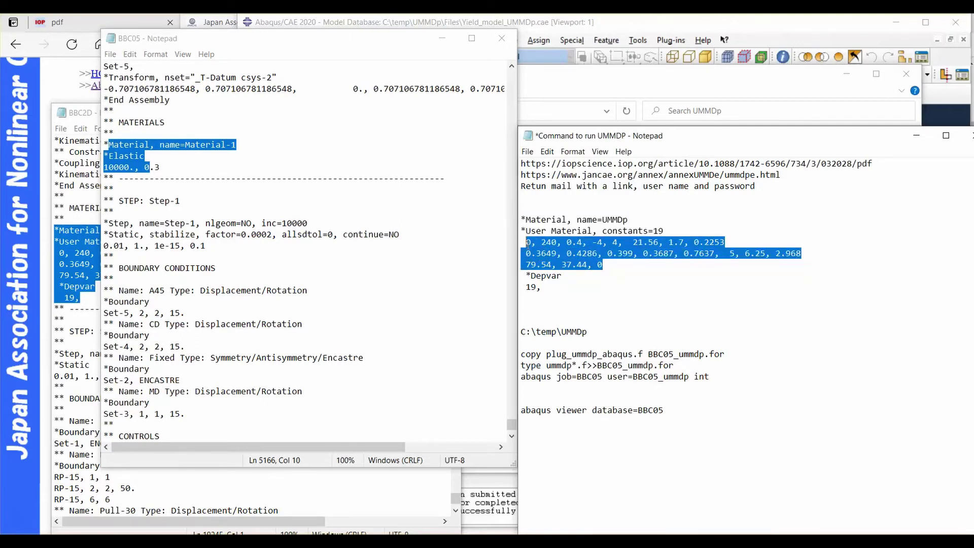
{"action": "left_click", "coordinate": [665, 274]}
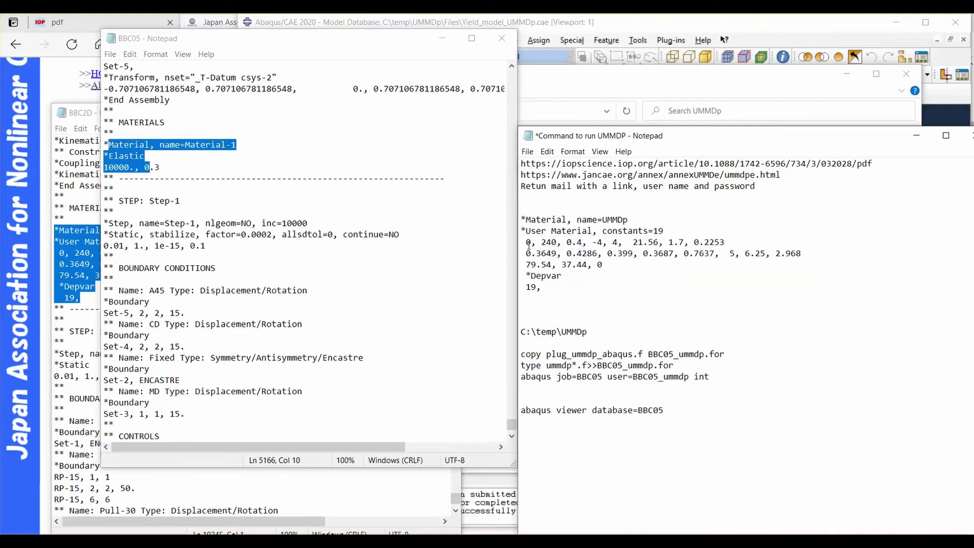
{"action": "left_click_drag", "start_coordinate": [527, 243], "coordinate": [726, 243]}
{"action": "left_click_drag", "start_coordinate": [526, 254], "coordinate": [816, 257]}
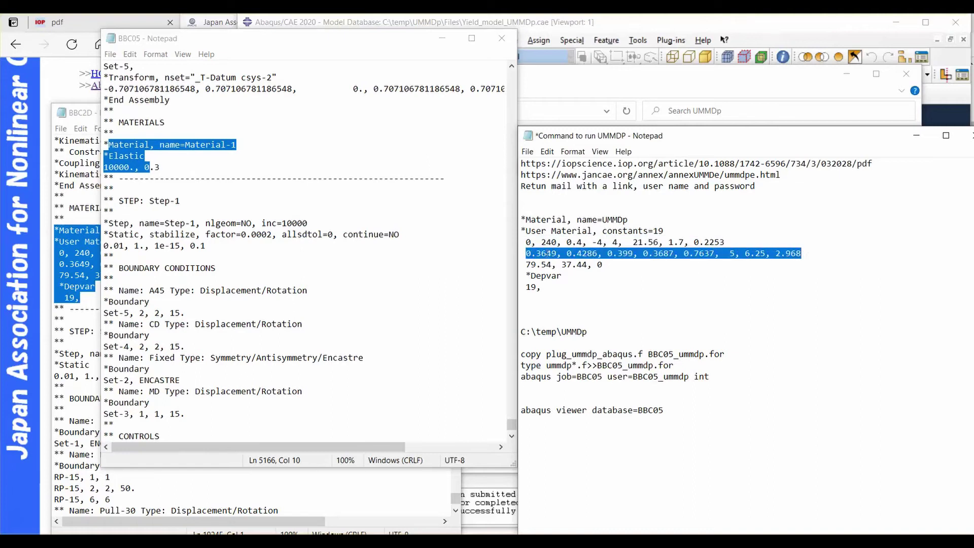
{"action": "left_click_drag", "start_coordinate": [527, 242], "coordinate": [730, 253]}
{"action": "left_click", "coordinate": [565, 276]}
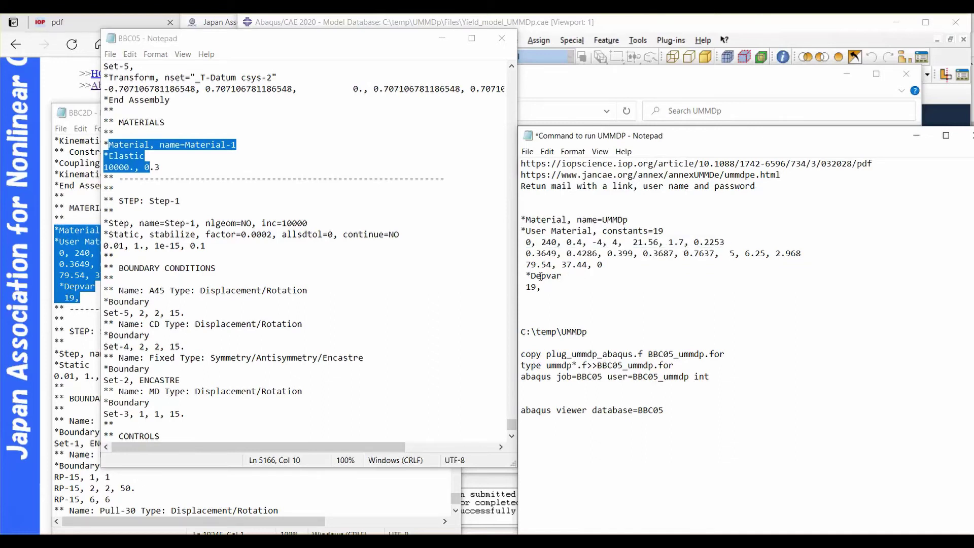
Step: Check the Depvar entry of the notes' UMMDp block against its number of constants
{"action": "left_click_drag", "start_coordinate": [563, 276], "coordinate": [524, 276]}
{"action": "left_click_drag", "start_coordinate": [653, 231], "coordinate": [665, 231]}
{"action": "left_click_drag", "start_coordinate": [542, 288], "coordinate": [525, 287]}
{"action": "left_click", "coordinate": [541, 289]}
{"action": "left_click_drag", "start_coordinate": [536, 287], "coordinate": [526, 287]}
Step: Replace the Material-1 definition in BBC05 with the UMMDp material block copied from the command notes, from *Material through the Depvar value
{"action": "left_click_drag", "start_coordinate": [563, 287], "coordinate": [509, 224]}
{"action": "key", "text": "ctrl+c"}
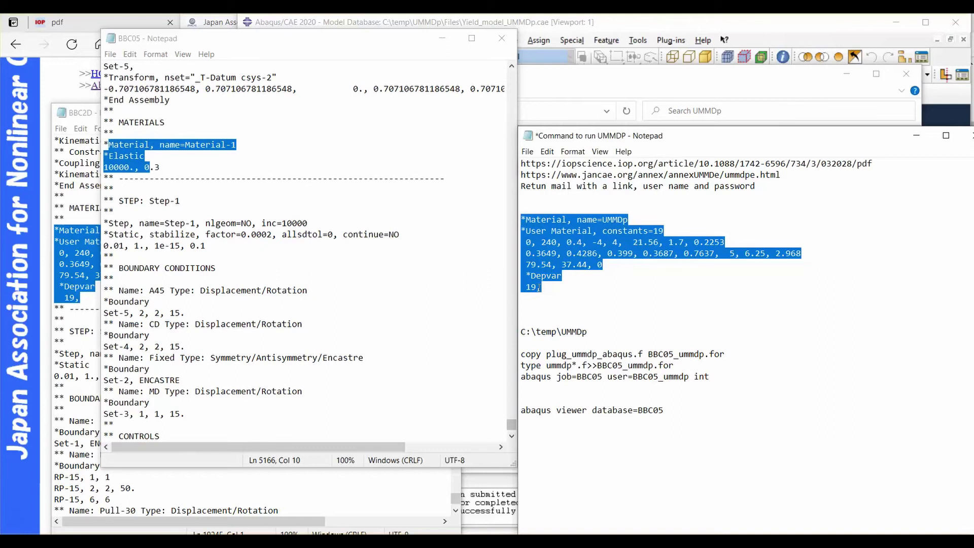
{"action": "left_click", "coordinate": [582, 297]}
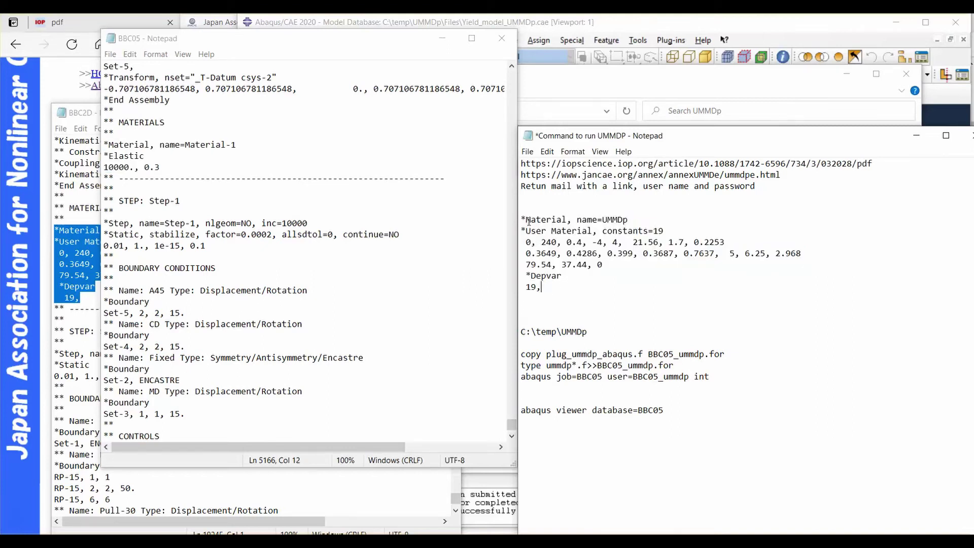
{"action": "left_click", "coordinate": [159, 144]}
{"action": "left_click_drag", "start_coordinate": [104, 145], "coordinate": [166, 165]}
{"action": "key", "text": "Delete"}
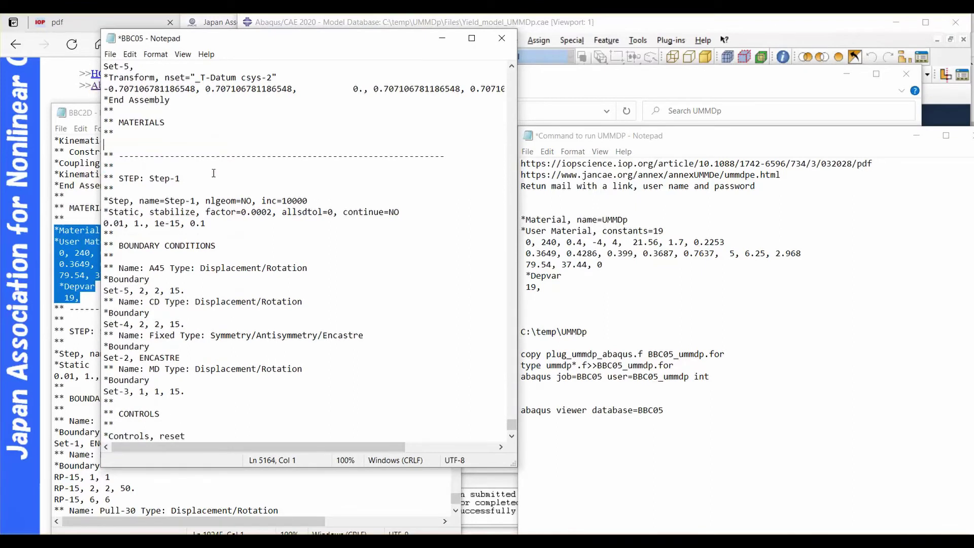
{"action": "key", "text": "ctrl+v"}
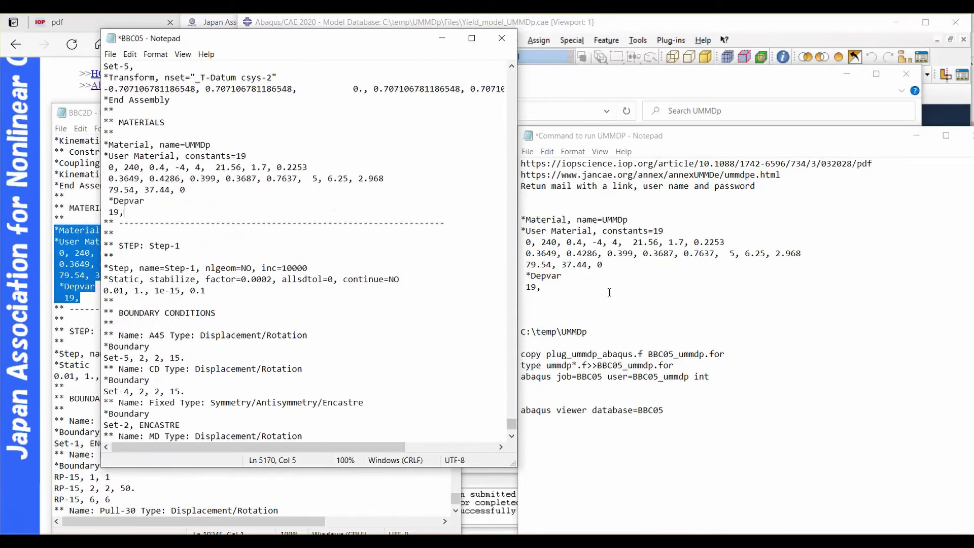
Step: Change the material in BBC05's Solid Section line to UMMDp, matching the new material definition, and save the input file
{"action": "left_click_drag", "start_coordinate": [608, 293], "coordinate": [517, 220]}
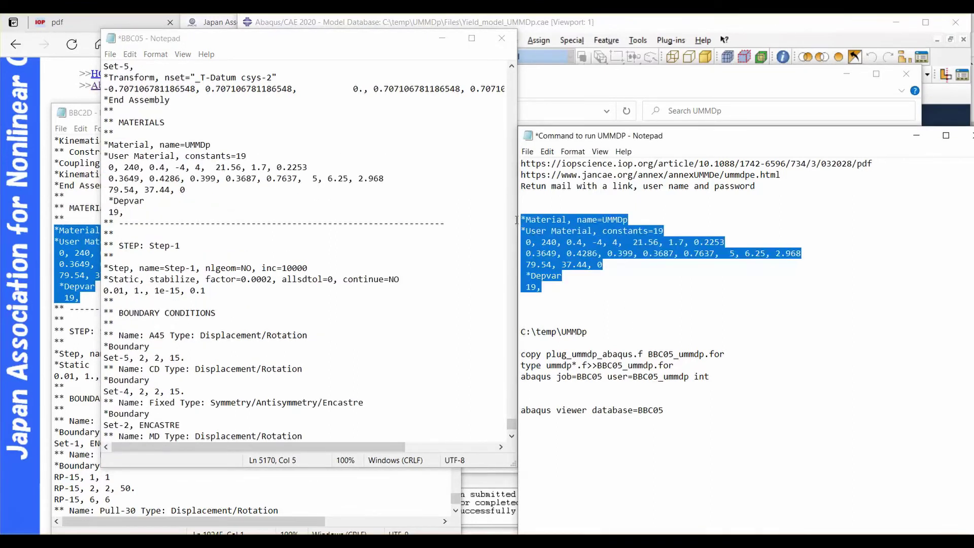
{"action": "left_click", "coordinate": [212, 199]}
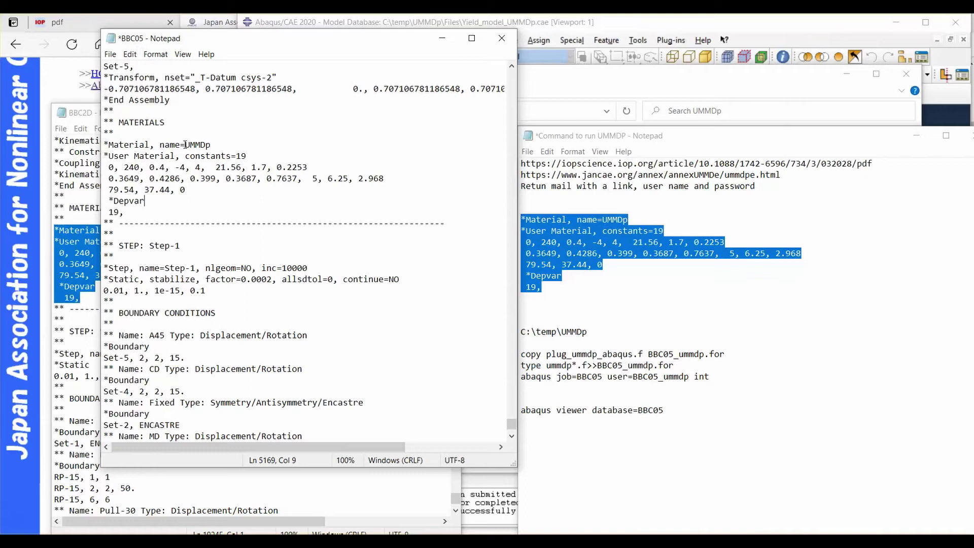
{"action": "left_click_drag", "start_coordinate": [185, 145], "coordinate": [213, 144]}
{"action": "scroll", "coordinate": [352, 199], "scroll_direction": "up", "scroll_amount": 13}
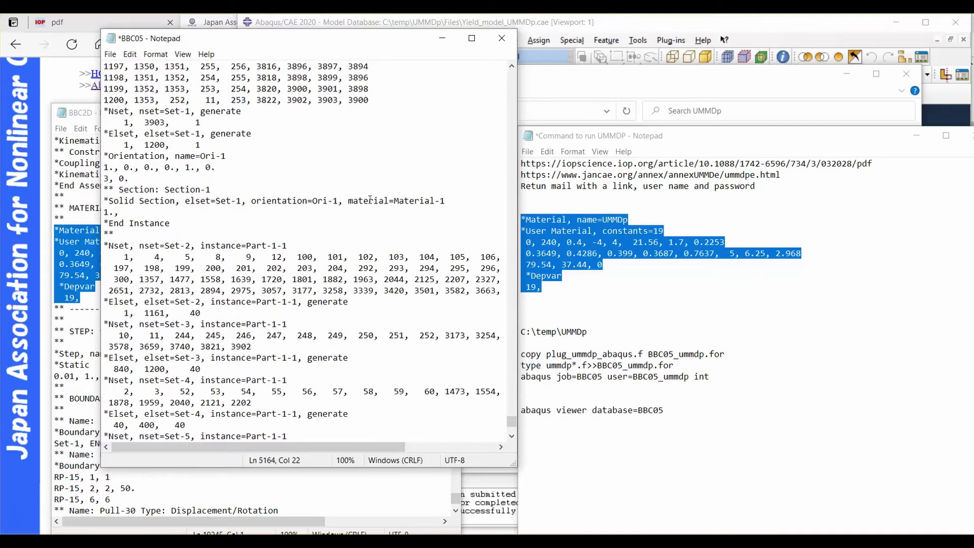
{"action": "left_click_drag", "start_coordinate": [396, 201], "coordinate": [450, 202]}
{"action": "type", "text": "UMMDp"}
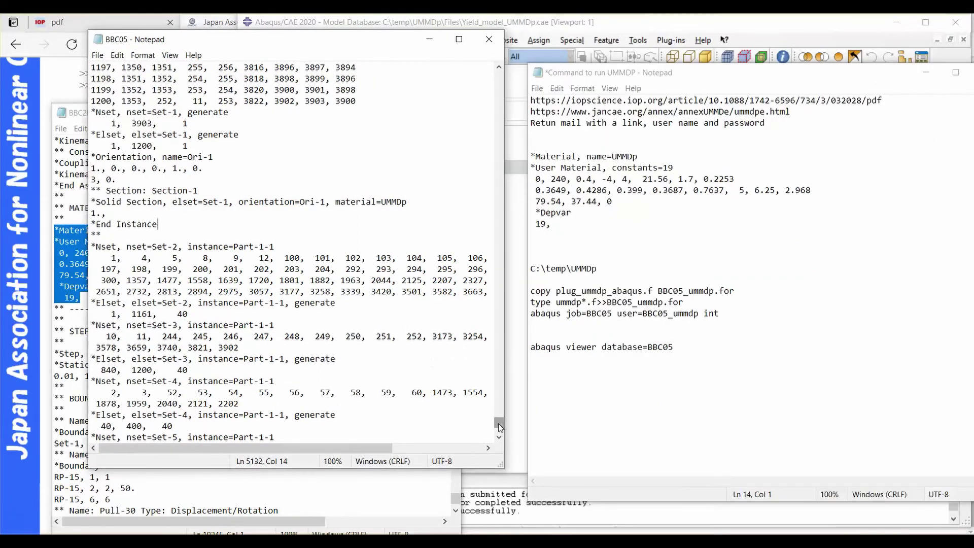
{"action": "left_click_drag", "start_coordinate": [500, 425], "coordinate": [500, 400]}
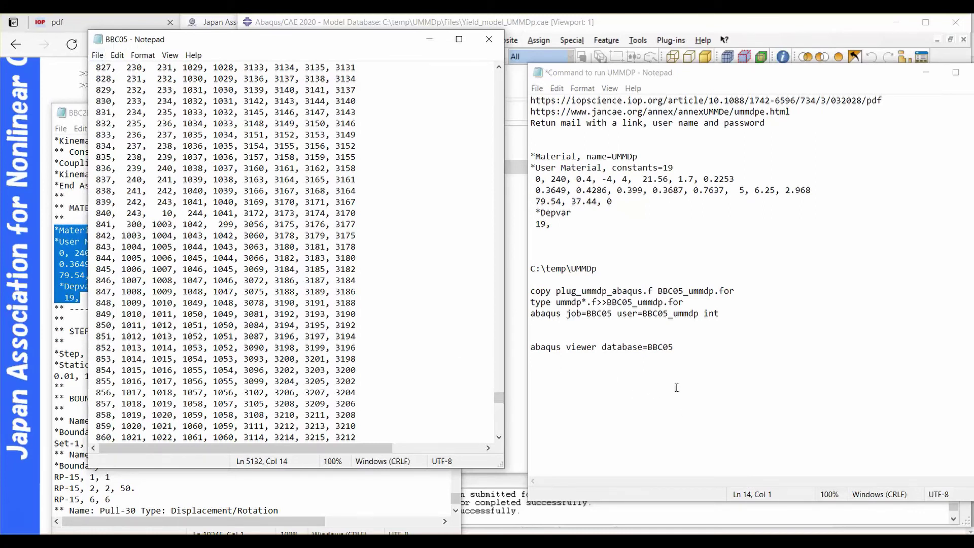
Step: Change the Abaqus Command working directory to C:\temp\UMMDp, using the path copied from the folder holding BBC05 and the Fortran sources
{"action": "key", "text": "alt+Tab"}
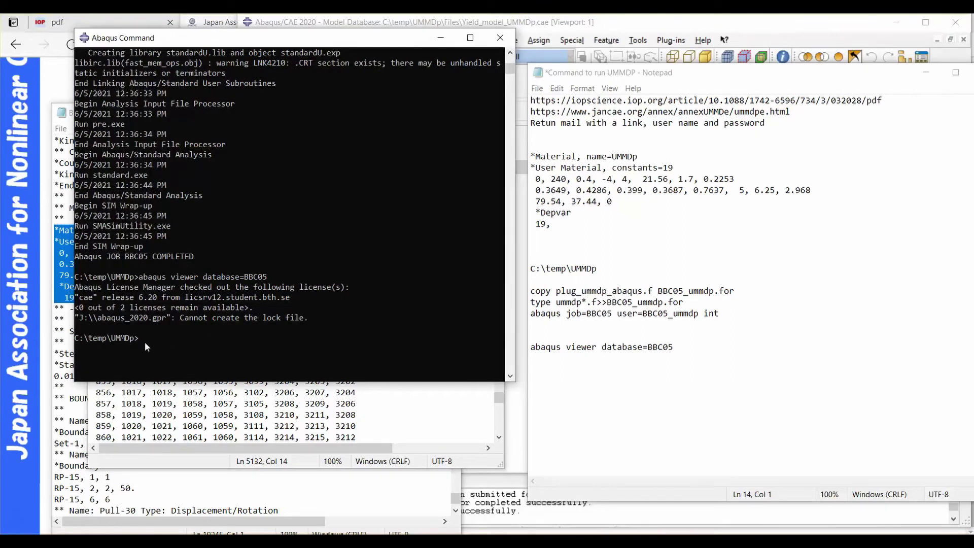
{"action": "key", "text": "alt+Tab"}
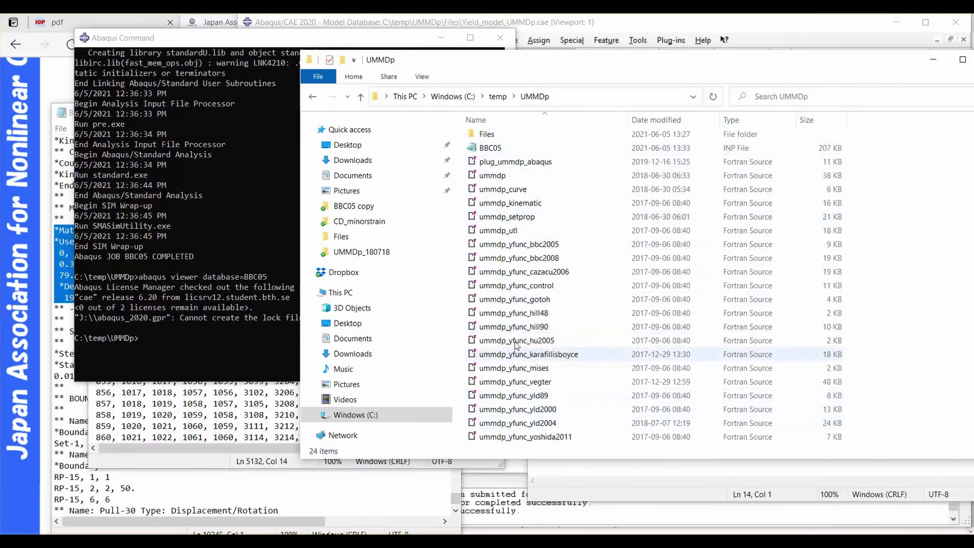
{"action": "left_click", "coordinate": [583, 99]}
{"action": "key", "text": "ctrl+c"}
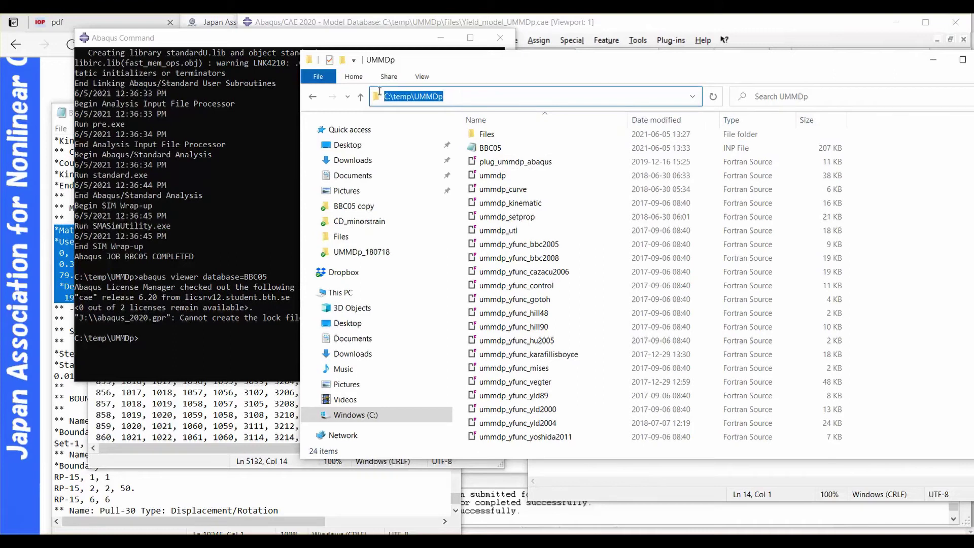
{"action": "left_click", "coordinate": [207, 340]}
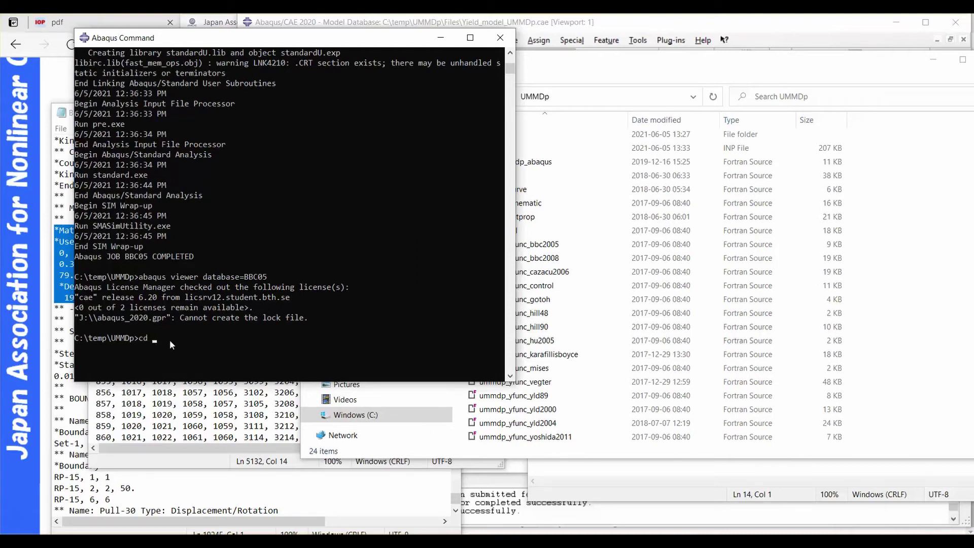
{"action": "type", "text": "cd"}
{"action": "key", "text": "ctrl+v"}
{"action": "left_click", "coordinate": [596, 73]}
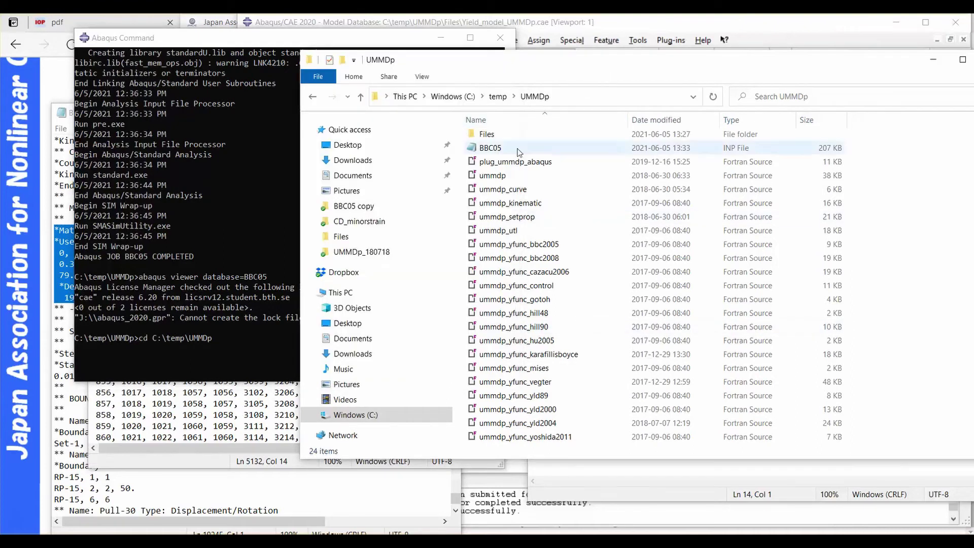
{"action": "left_click", "coordinate": [189, 344]}
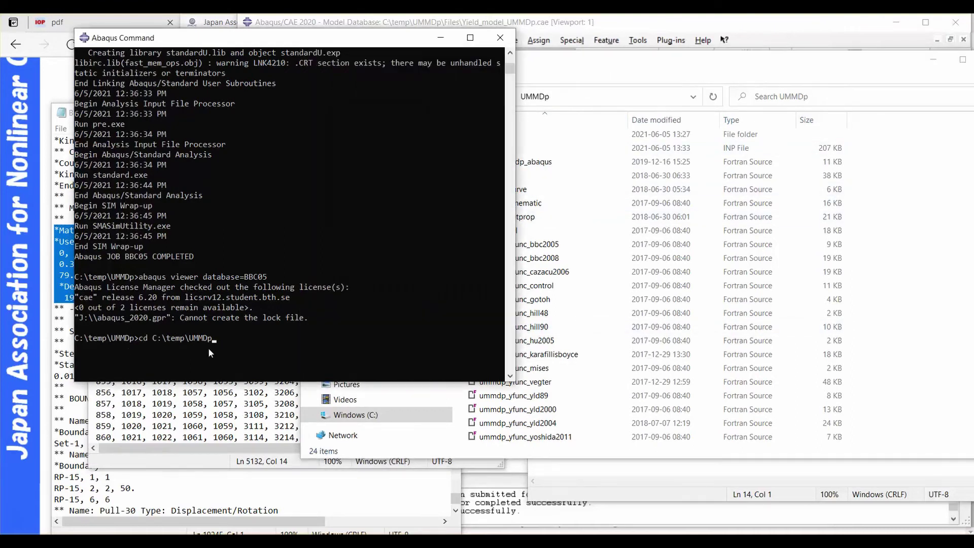
{"action": "key", "text": "Return"}
Step: Go through the copy, type and abaqus job commands in the notes, comparing the BBC05 job and subroutine file names
{"action": "key", "text": "alt+Tab"}
{"action": "left_click_drag", "start_coordinate": [720, 313], "coordinate": [584, 329]}
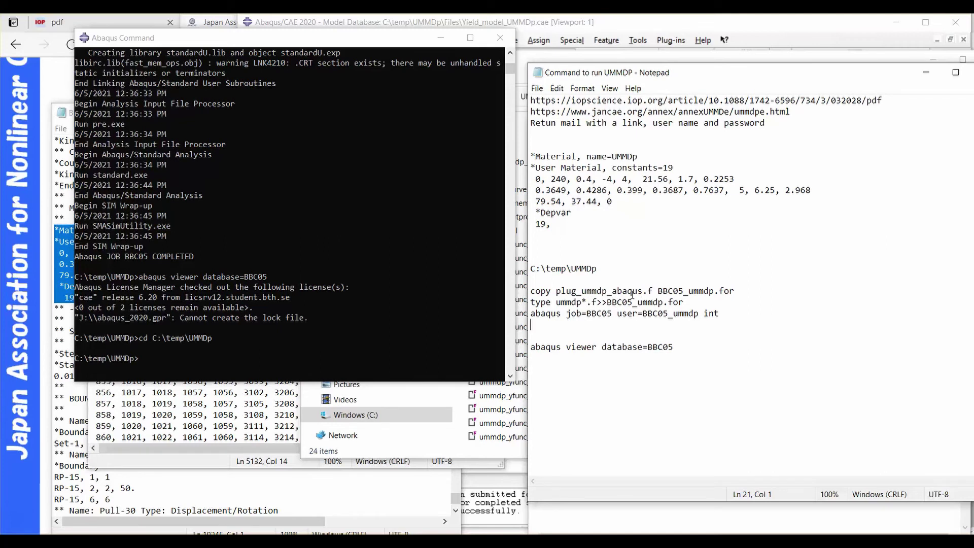
{"action": "left_click_drag", "start_coordinate": [658, 292], "coordinate": [685, 292]}
{"action": "left_click_drag", "start_coordinate": [607, 302], "coordinate": [667, 320]}
{"action": "left_click_drag", "start_coordinate": [658, 292], "coordinate": [684, 292]}
{"action": "left_click_drag", "start_coordinate": [608, 303], "coordinate": [633, 303]}
{"action": "left_click_drag", "start_coordinate": [587, 314], "coordinate": [668, 315]}
{"action": "left_click", "coordinate": [719, 314]}
{"action": "left_click_drag", "start_coordinate": [724, 314], "coordinate": [536, 292]}
{"action": "left_click", "coordinate": [636, 333]}
{"action": "left_click_drag", "start_coordinate": [658, 291], "coordinate": [685, 291]}
{"action": "left_click_drag", "start_coordinate": [607, 303], "coordinate": [663, 313]}
{"action": "left_click_drag", "start_coordinate": [586, 314], "coordinate": [612, 314]}
Step: Run copy plug_ummdp_abaqus.f BBC05_ummdp.for from the notes in Abaqus Command to create the subroutine file
{"action": "left_click_drag", "start_coordinate": [735, 291], "coordinate": [526, 291]}
{"action": "key", "text": "ctrl+c"}
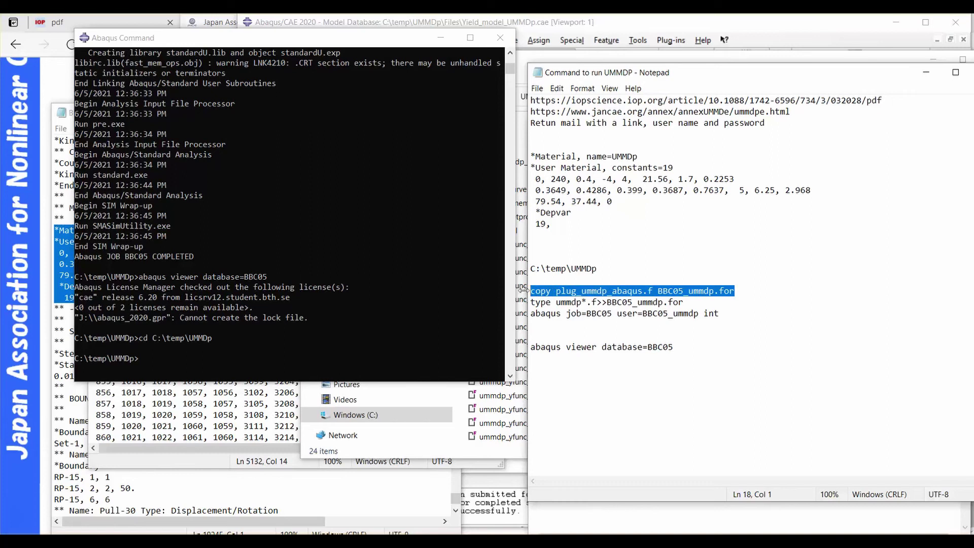
{"action": "left_click", "coordinate": [169, 361]}
{"action": "key", "text": "ctrl+v"}
{"action": "key", "text": "Return"}
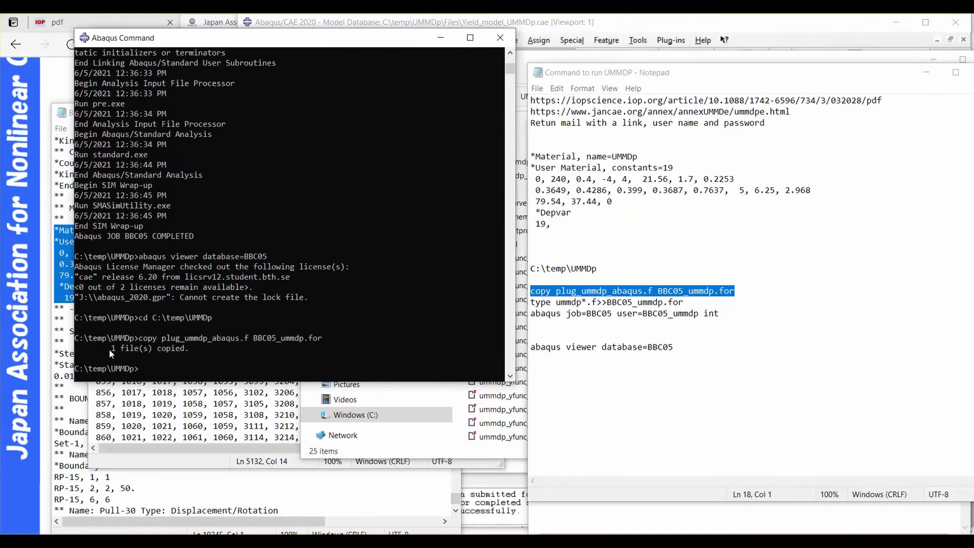
Step: Append all UMMDp source files to the subroutine file by running type ummdp*.f>>BBC05_ummdp.for in Abaqus Command
{"action": "left_click_drag", "start_coordinate": [684, 303], "coordinate": [529, 303]}
{"action": "key", "text": "ctrl+c"}
{"action": "left_click", "coordinate": [182, 362]}
{"action": "key", "text": "ctrl+v"}
{"action": "key", "text": "Return"}
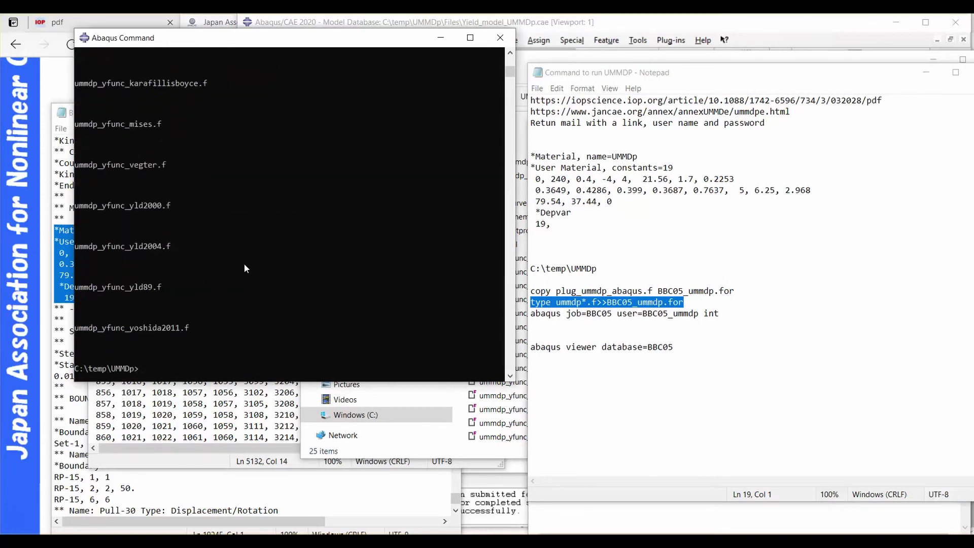
Step: Run the analysis with abaqus job=BBC05 user=BBC05_ummdp int and check its completion line in Abaqus Command
{"action": "left_click", "coordinate": [729, 314]}
{"action": "left_click_drag", "start_coordinate": [729, 313], "coordinate": [529, 313]}
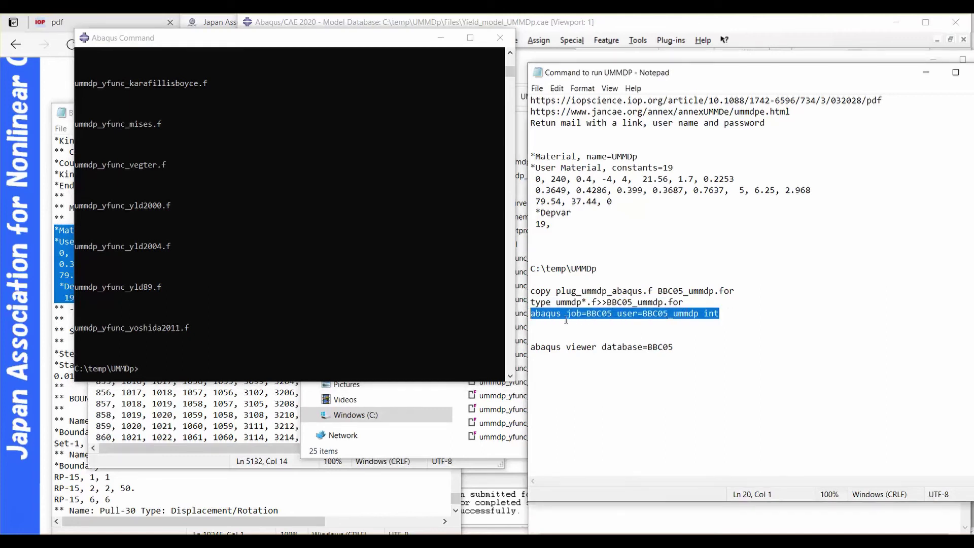
{"action": "right_click", "coordinate": [223, 364]}
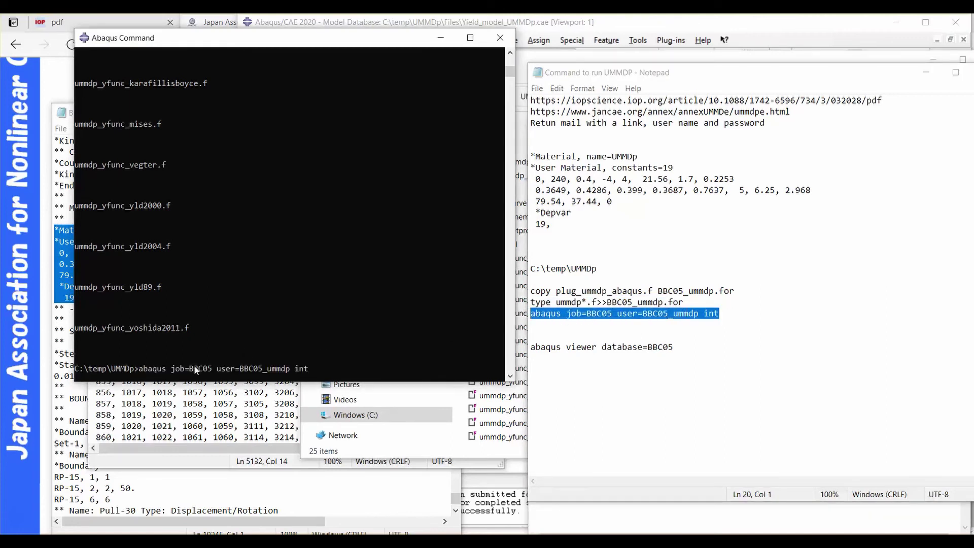
{"action": "key", "text": "Return"}
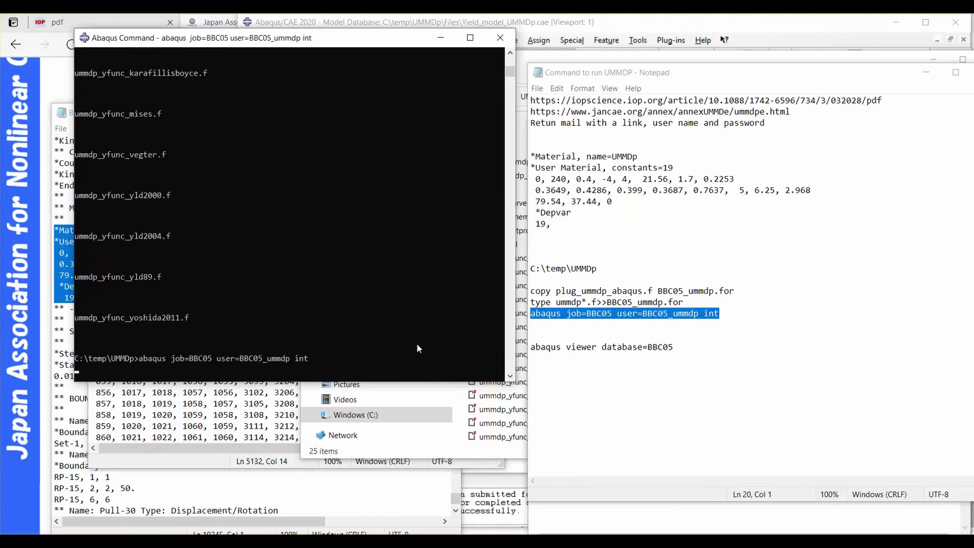
{"action": "key", "text": "alt+Tab"}
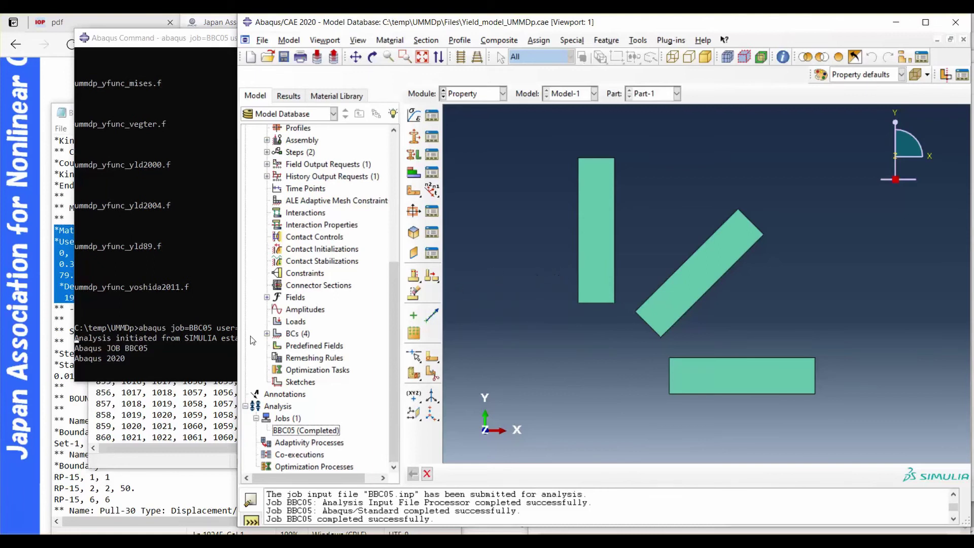
{"action": "left_click", "coordinate": [175, 348]}
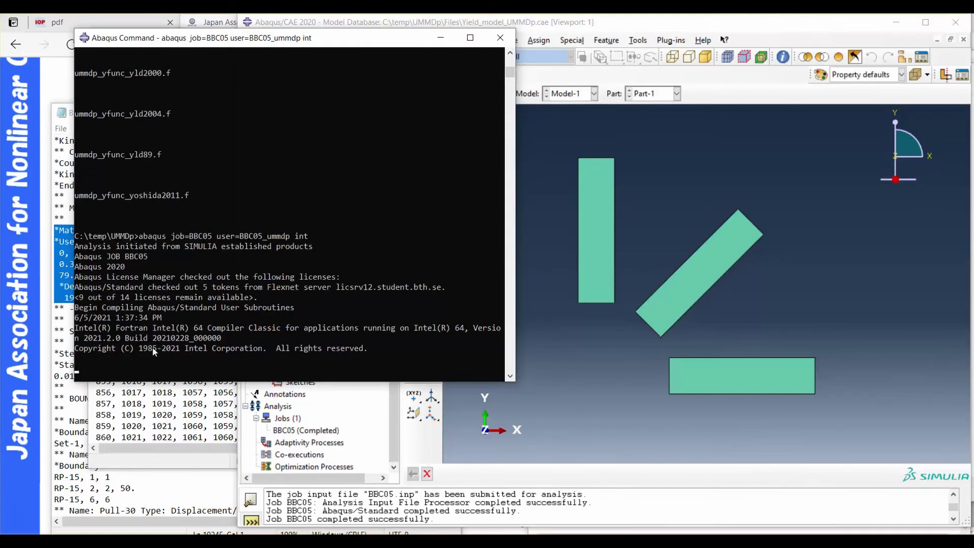
{"action": "left_click_drag", "start_coordinate": [120, 349], "coordinate": [180, 350]}
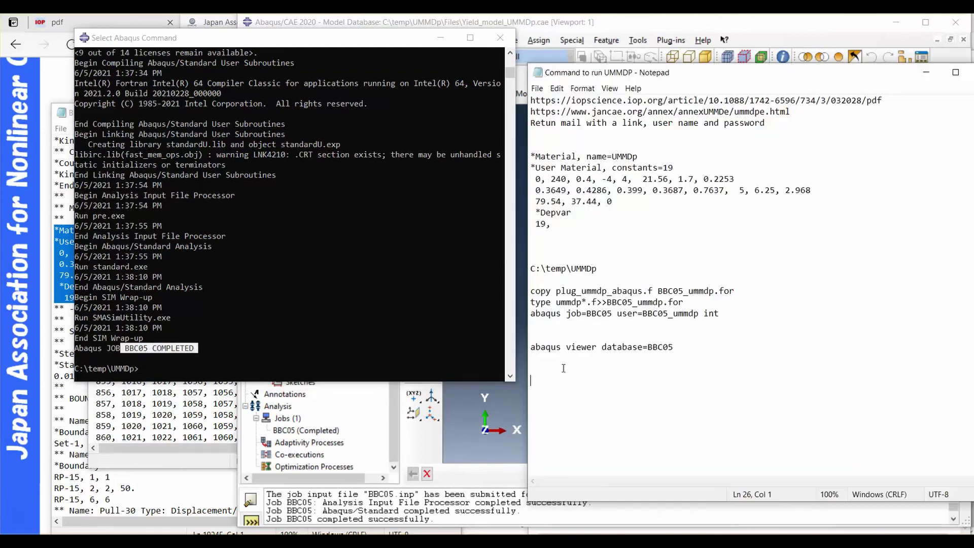
Step: Open the BBC05 results by running abaqus viewer database=BBC05 from the notes in Abaqus Command
{"action": "key", "text": "alt+Tab"}
{"action": "left_click", "coordinate": [571, 370]}
{"action": "left_click_drag", "start_coordinate": [648, 348], "coordinate": [518, 347]}
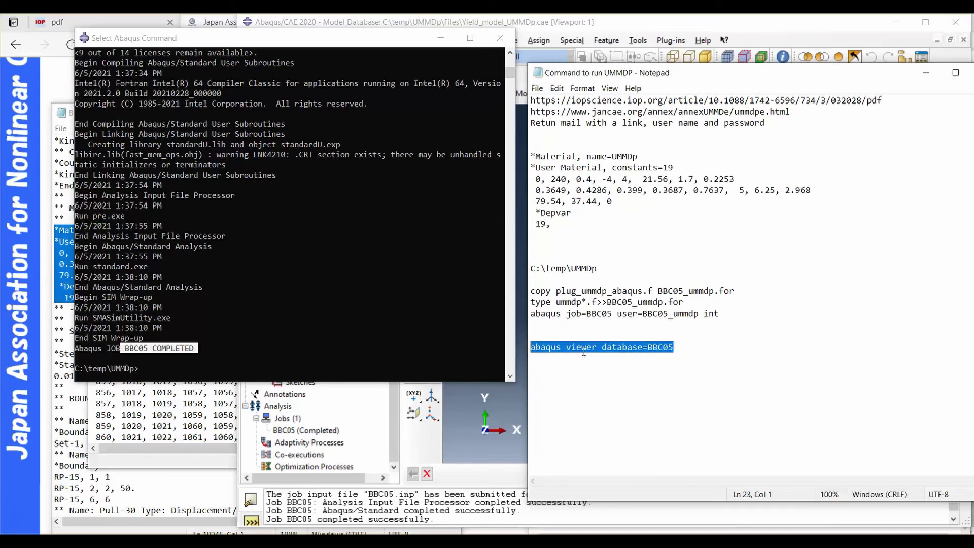
{"action": "right_click", "coordinate": [235, 365]}
{"action": "key", "text": "Return"}
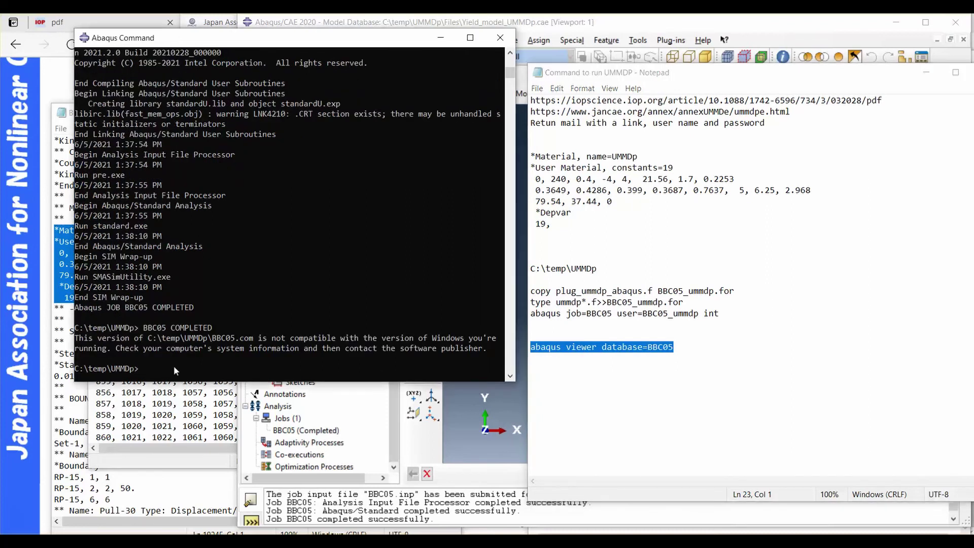
{"action": "right_click", "coordinate": [174, 365]}
{"action": "key", "text": "Return"}
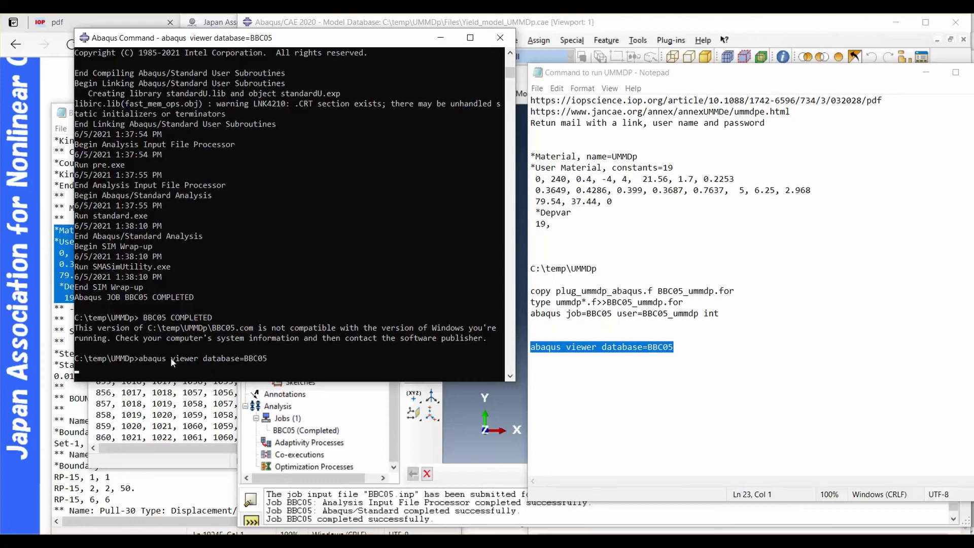
Step: Clear the startup message in Abaqus/Viewer and plot the Mises stress contours on the deformed specimens
{"action": "left_click_drag", "start_coordinate": [592, 73], "coordinate": [631, 105]}
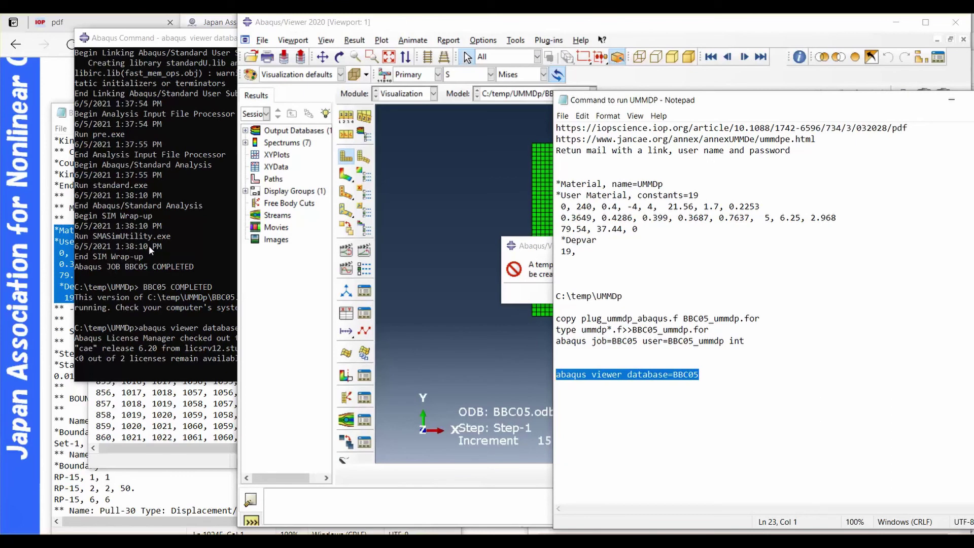
{"action": "left_click", "coordinate": [649, 251]}
{"action": "key", "text": "Return"}
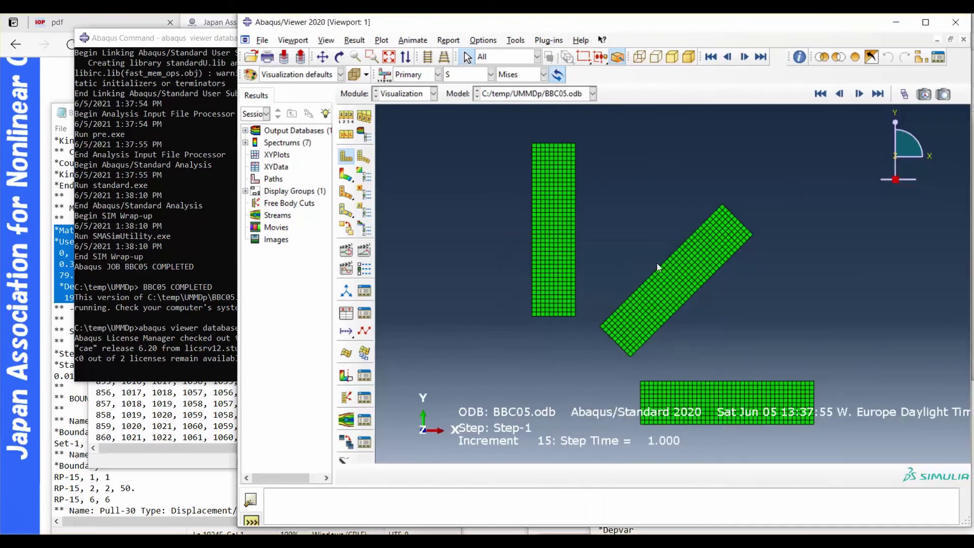
{"action": "left_click", "coordinate": [346, 175]}
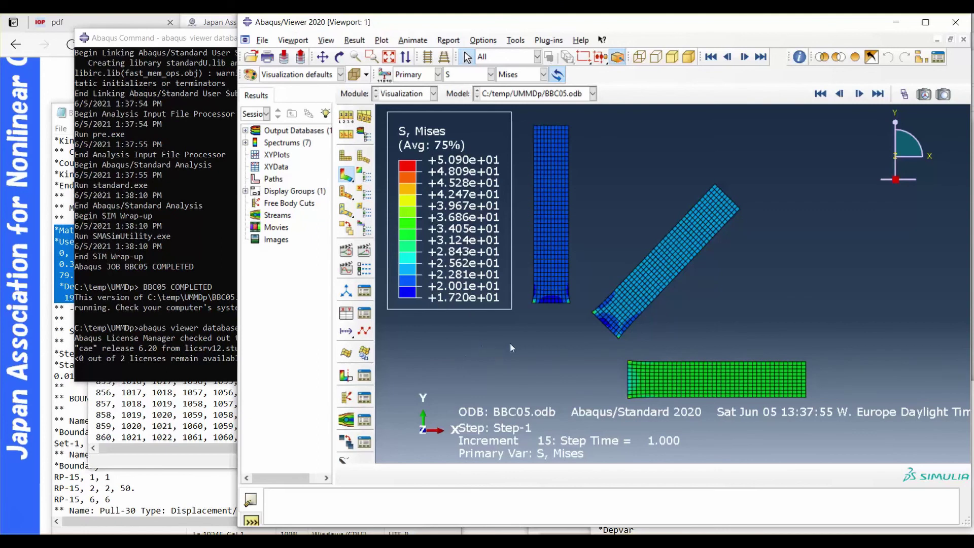
Step: Examine the UMMDp constants and Depvar lines in the BBC05 input file, including the -4 entry in the first data line
{"action": "key", "text": "alt+Tab"}
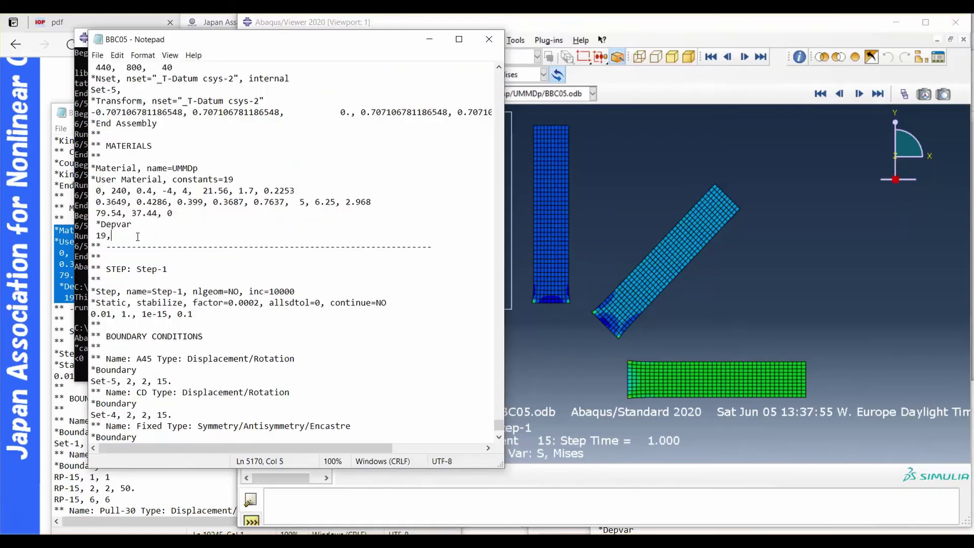
{"action": "key", "text": "shift+Up"}
{"action": "key", "text": "shift+Up"}
{"action": "key", "text": "shift+Up"}
{"action": "key", "text": "shift+Up"}
{"action": "key", "text": "shift+Home"}
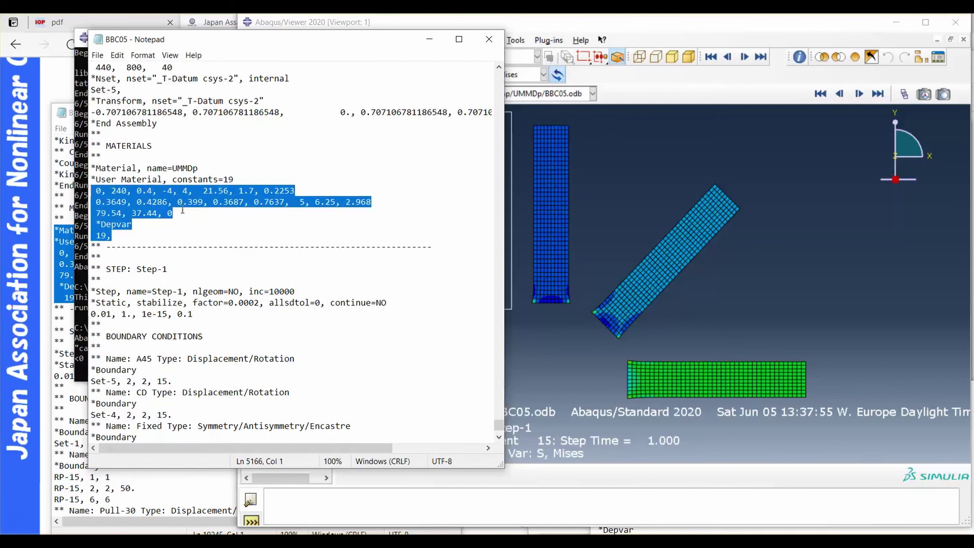
{"action": "key", "text": "Right"}
{"action": "key", "text": "shift+Up"}
{"action": "key", "text": "shift+Up"}
{"action": "key", "text": "shift+Up"}
{"action": "key", "text": "shift+Up"}
{"action": "key", "text": "shift+Home"}
{"action": "left_click", "coordinate": [167, 224]}
{"action": "left_click_drag", "start_coordinate": [162, 192], "coordinate": [174, 191]}
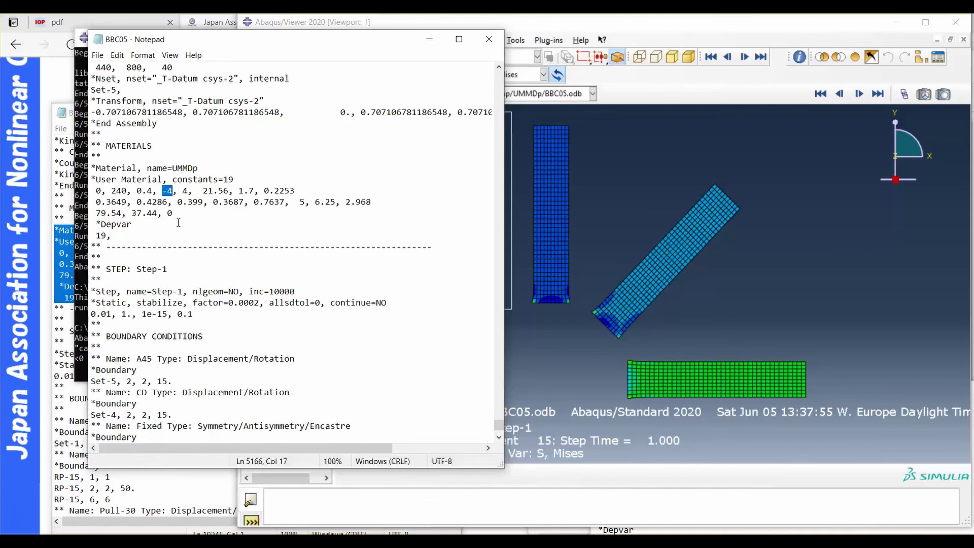
Step: Browse the UMMDp Users' Guide from its title page and return to the user material constants in the BBC05 input file
{"action": "key", "text": "alt+Tab"}
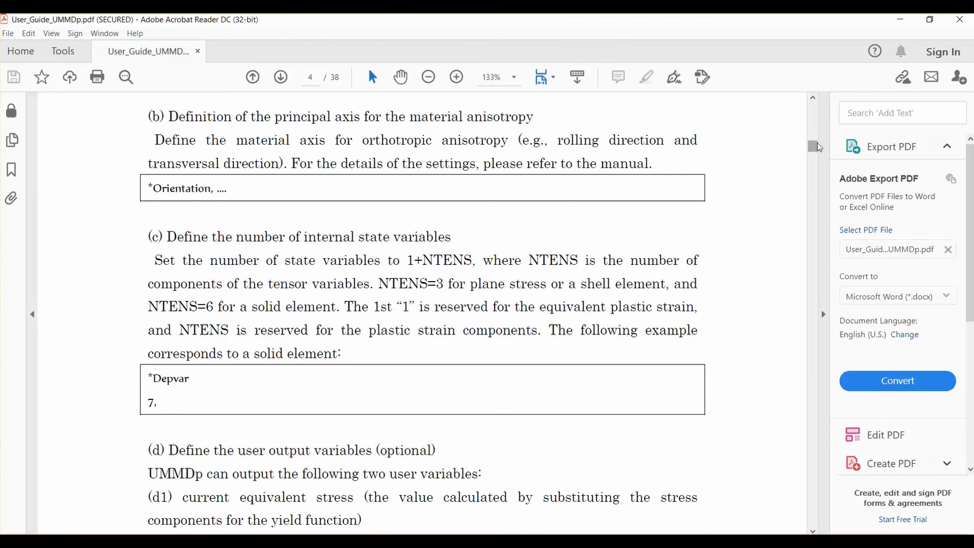
{"action": "left_click_drag", "start_coordinate": [813, 146], "coordinate": [813, 107]}
{"action": "scroll", "coordinate": [591, 258], "scroll_direction": "down", "scroll_amount": 4}
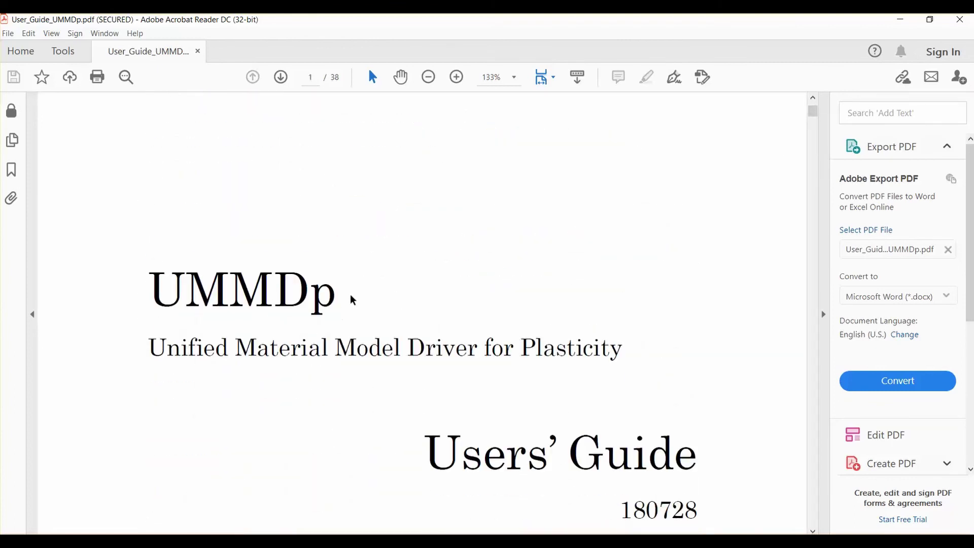
{"action": "scroll", "coordinate": [777, 178], "scroll_direction": "down", "scroll_amount": 2}
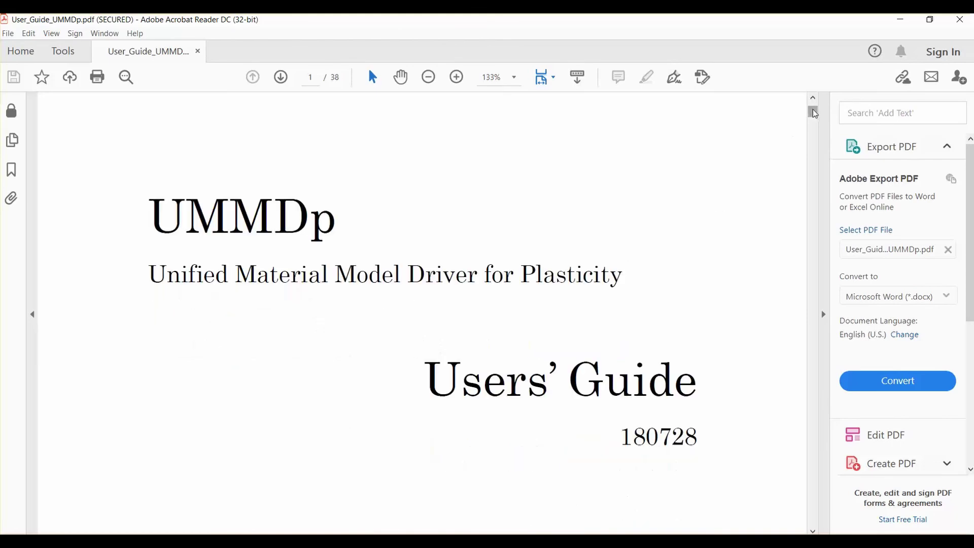
{"action": "left_click_drag", "start_coordinate": [811, 113], "coordinate": [812, 133]}
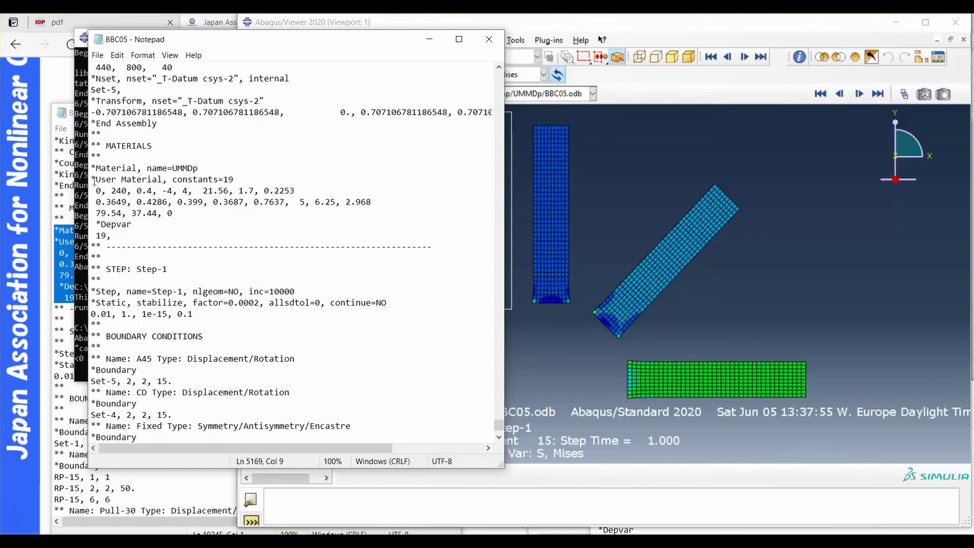
{"action": "left_click_drag", "start_coordinate": [92, 180], "coordinate": [171, 213]}
{"action": "left_click", "coordinate": [234, 191]}
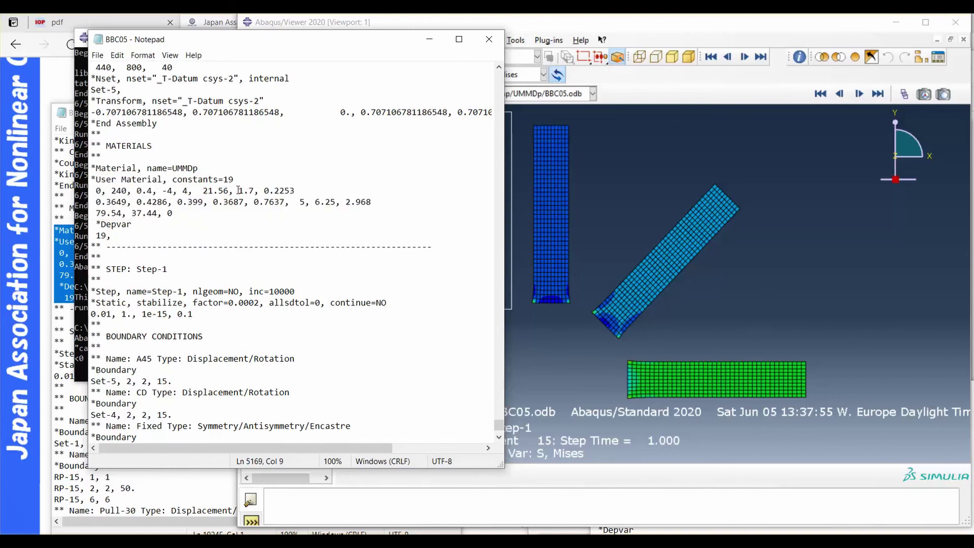